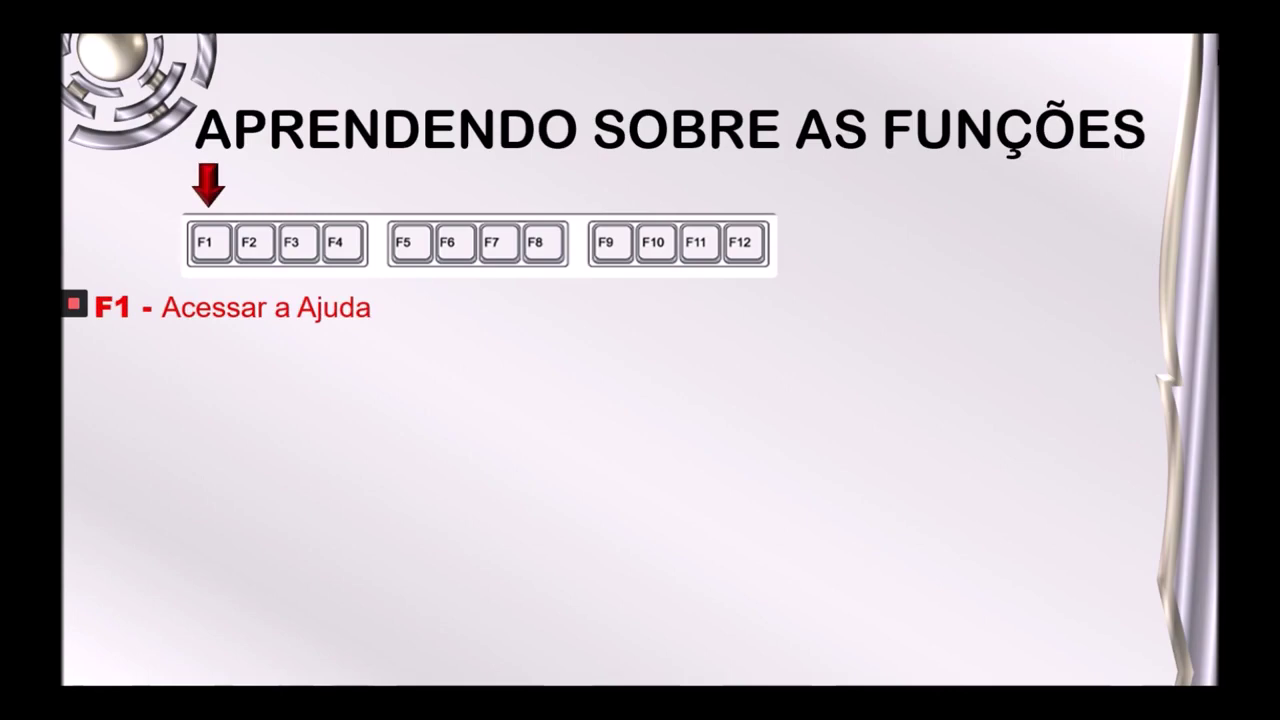
Step: Switch to Word, display the main Word Help topics and close the help window
key("alt+Tab")
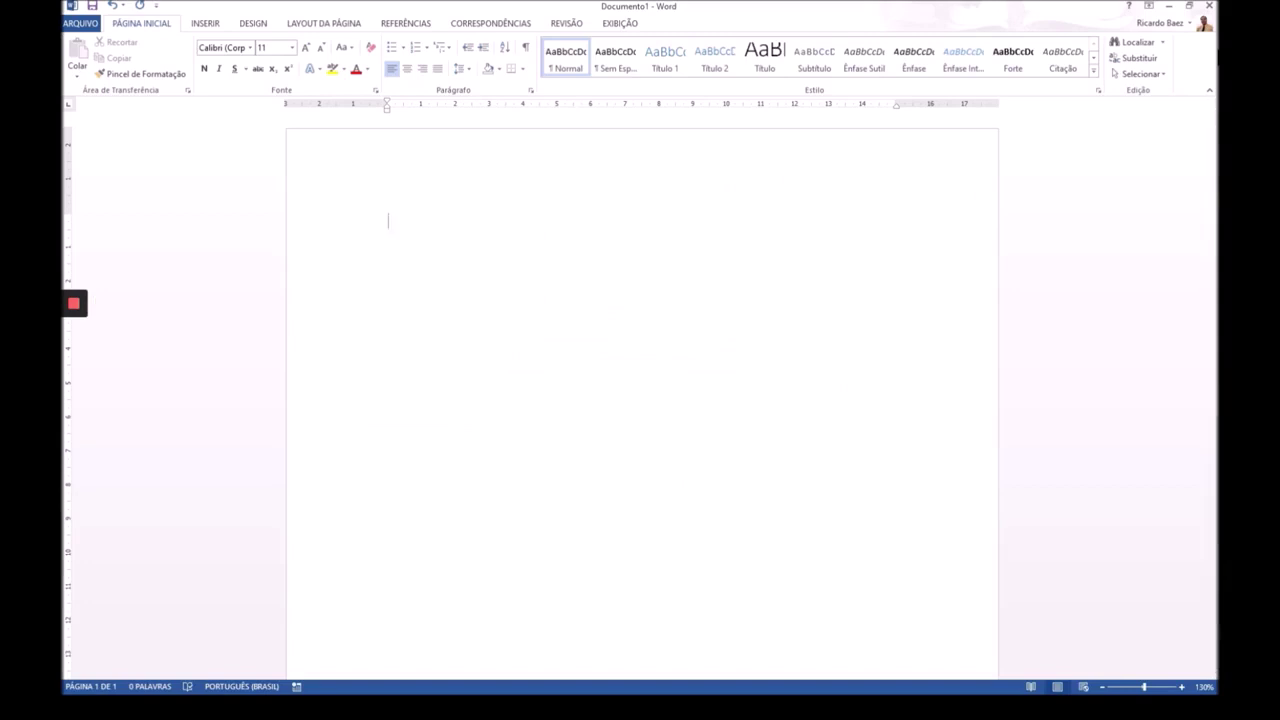
key("F1")
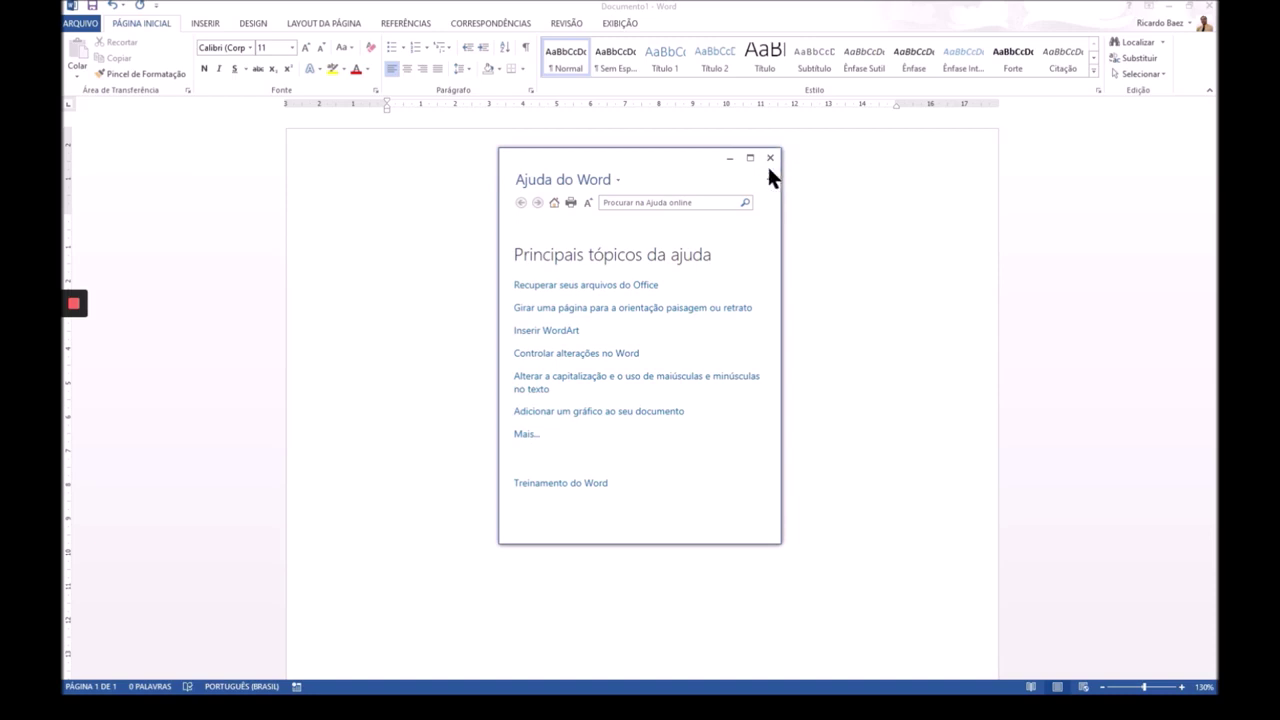
left_click(768, 158)
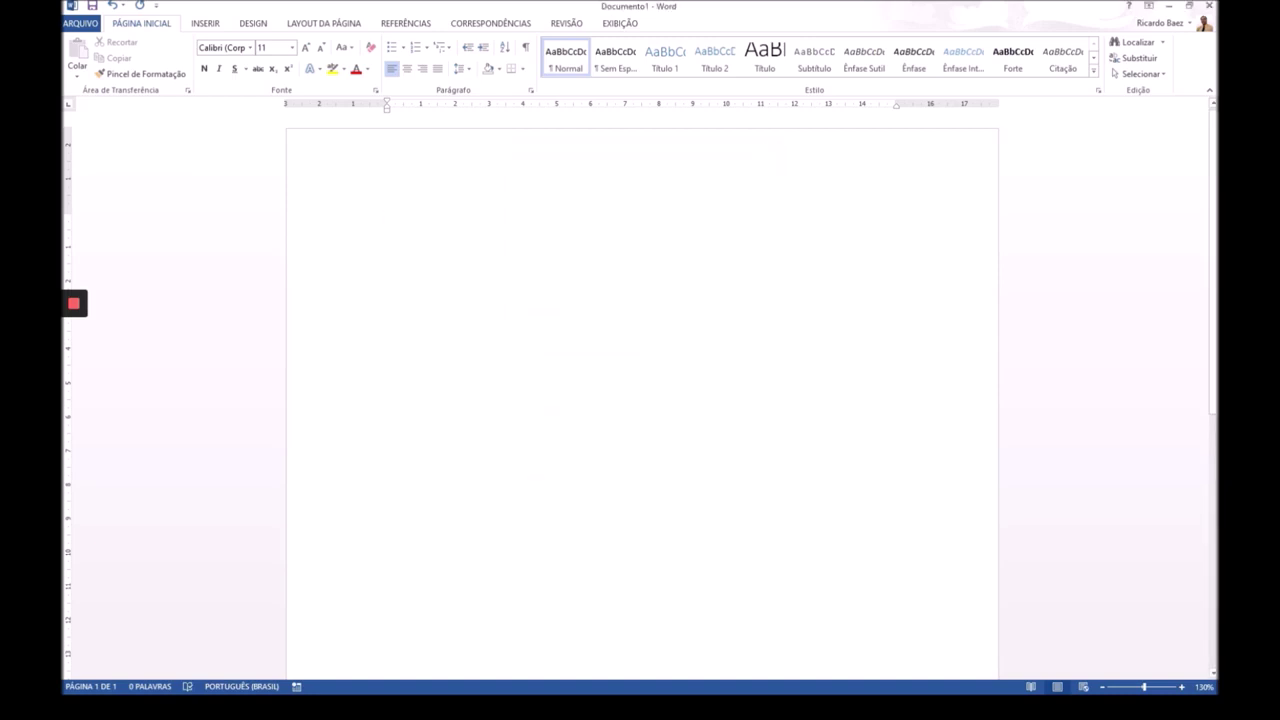
key("alt+Tab")
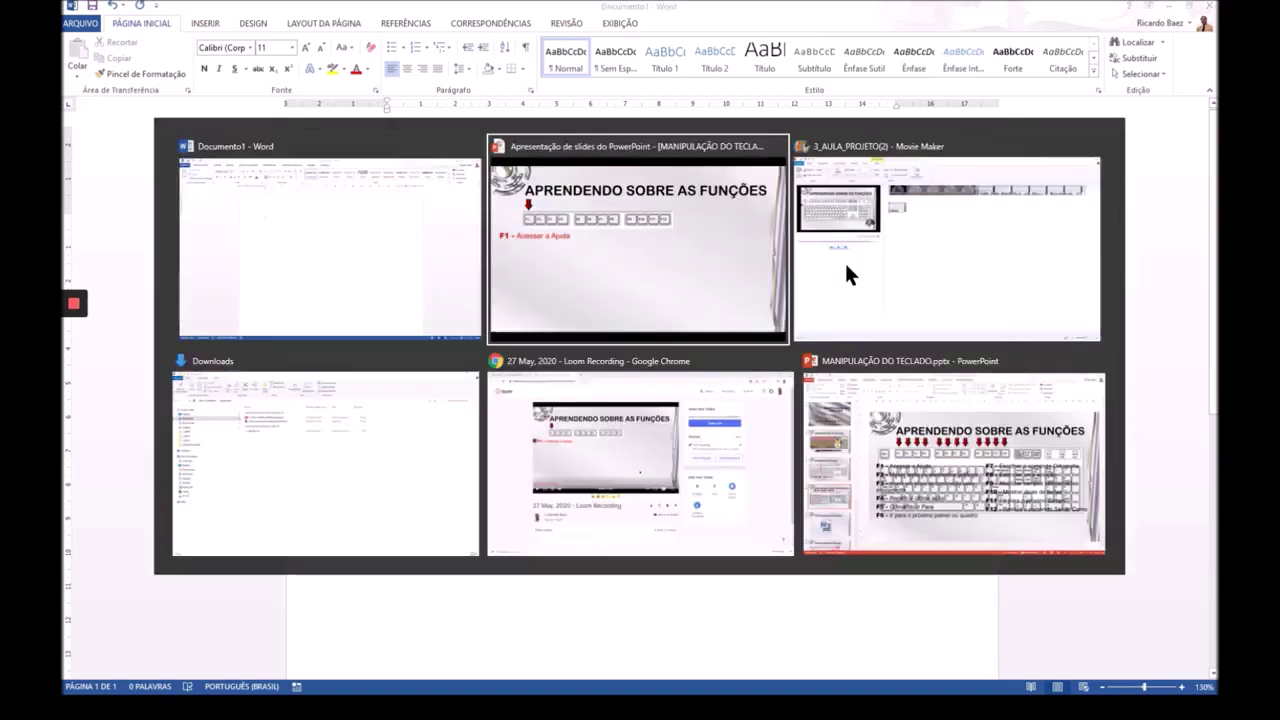
left_click(846, 275)
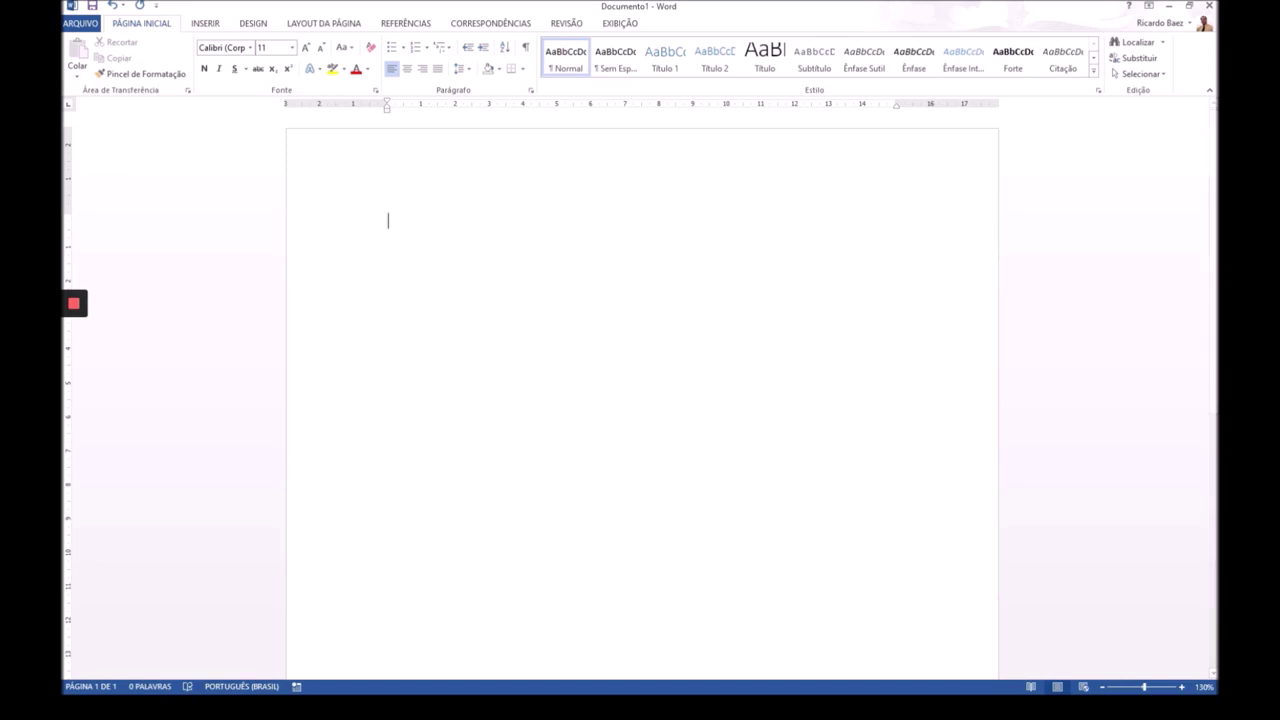
Step: Fill the blank document with random sample text using =rand(10,9)
type("=rand")
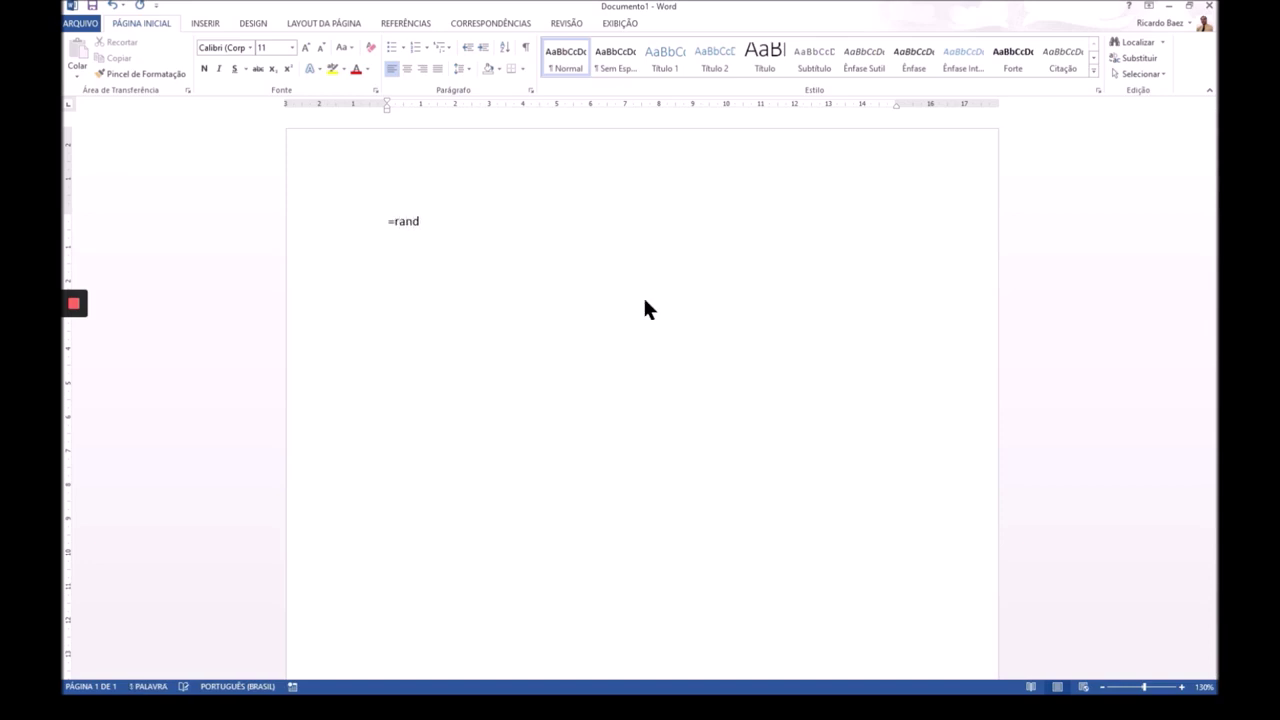
type("(10,9)")
key("Return")
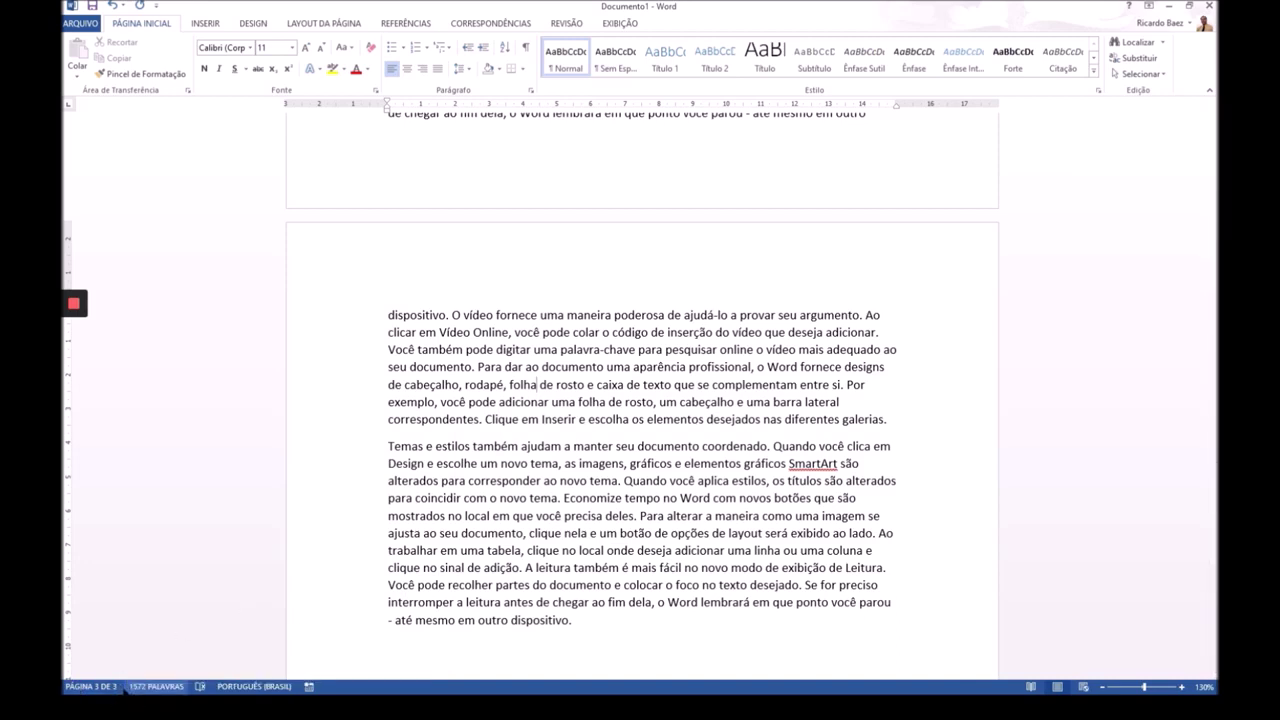
Step: Magnify the screen to check the document's page and word counts, and minimize the Magnifier window
key("super+plus")
key("super+plus")
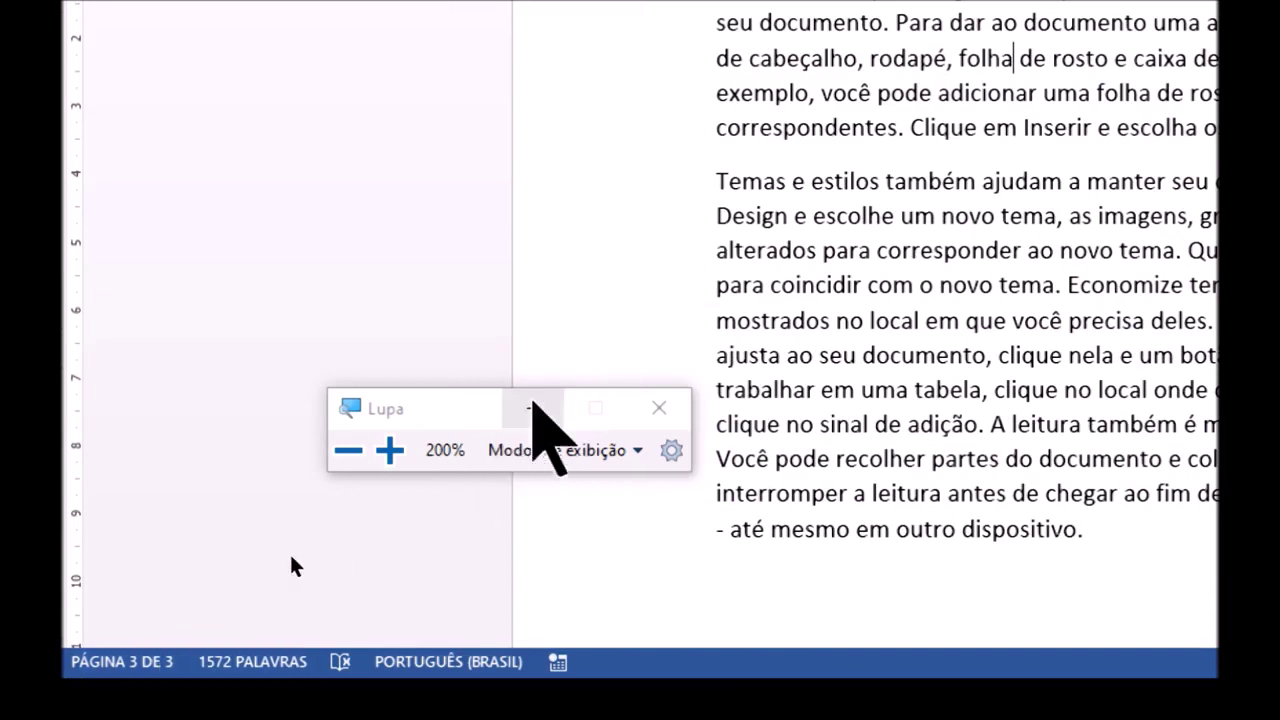
left_click(533, 408)
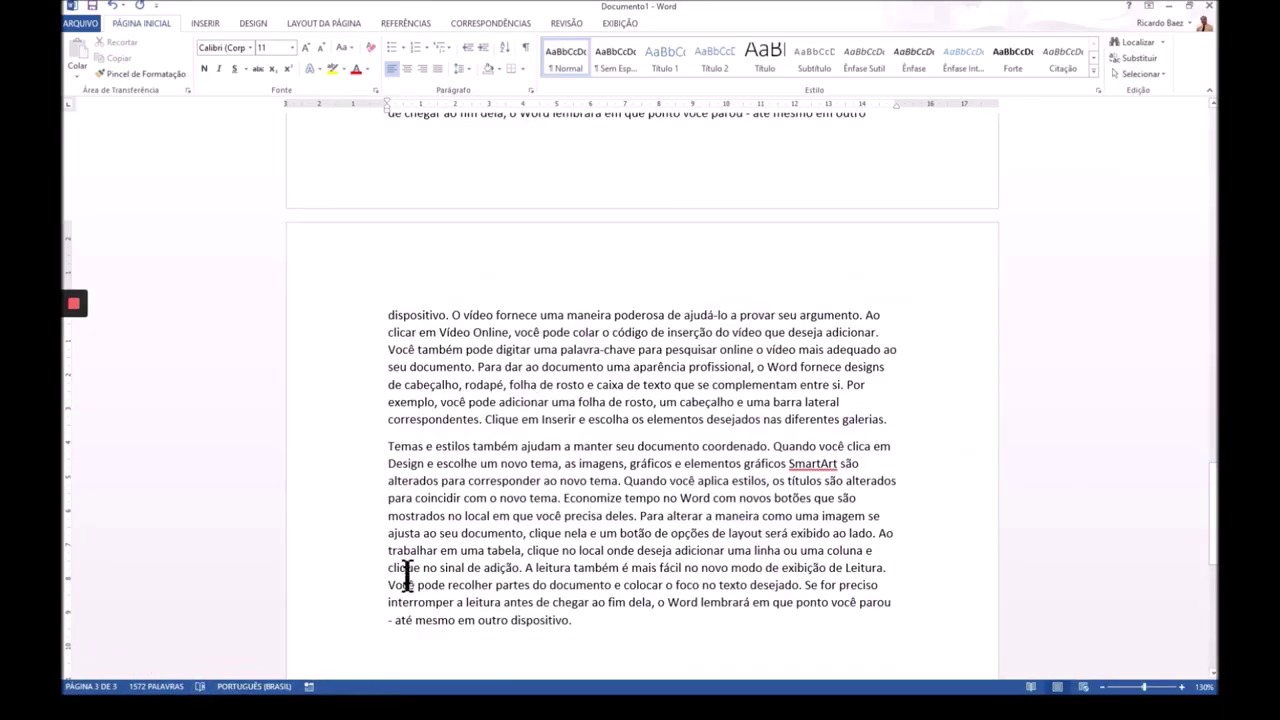
Step: Color the first three lines of the document's opening paragraph red
scroll(540, 515, "up", 2)
scroll(540, 515, "up", 20)
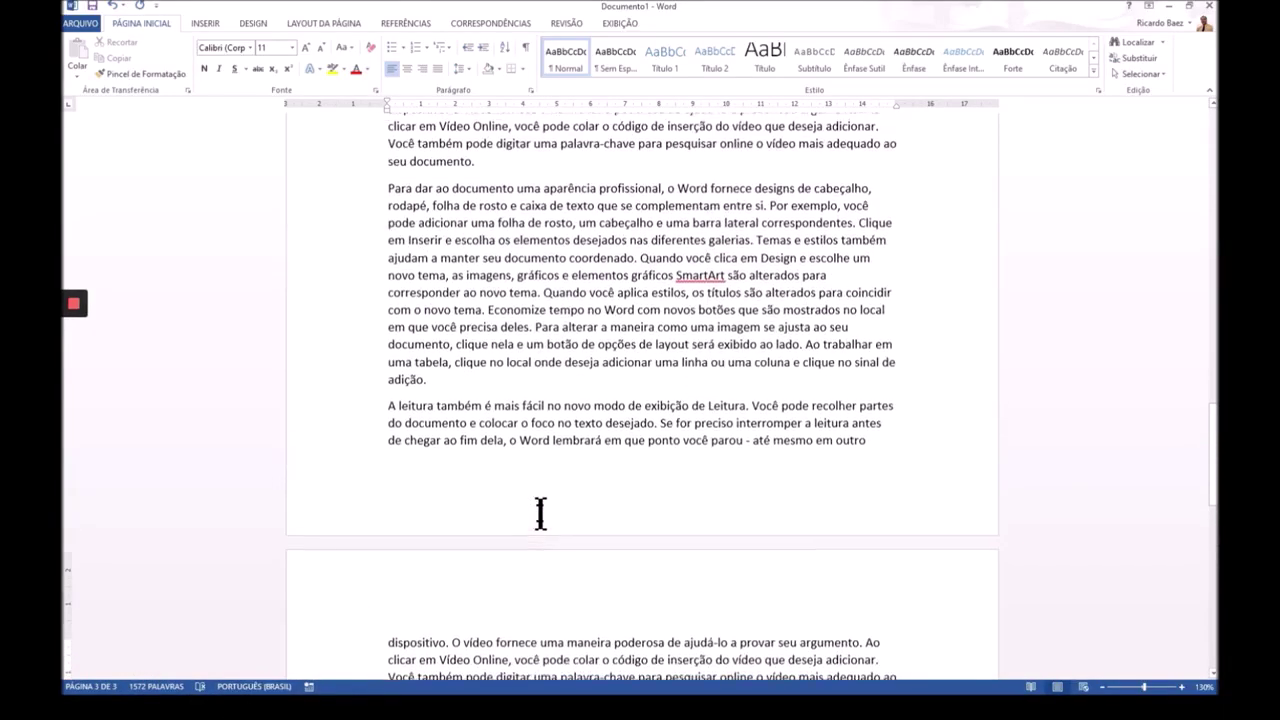
scroll(547, 518, "up", 15)
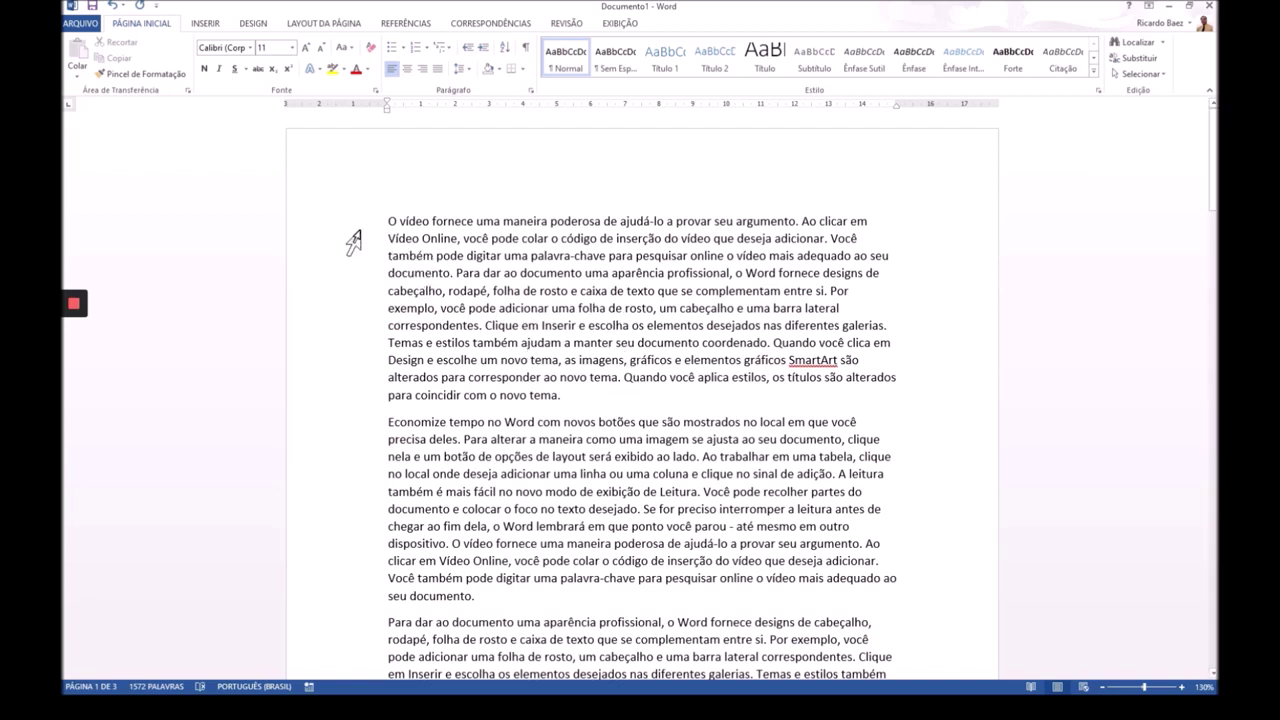
left_click_drag(355, 226, 354, 258)
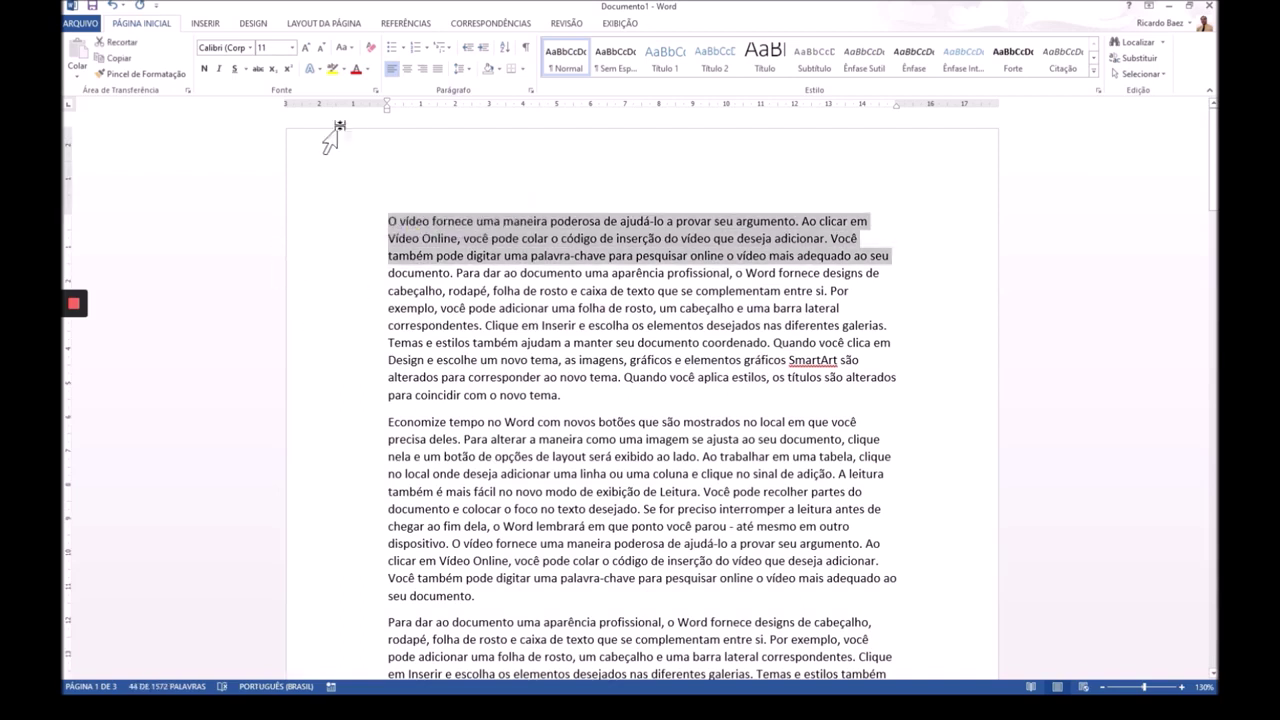
left_click(355, 70)
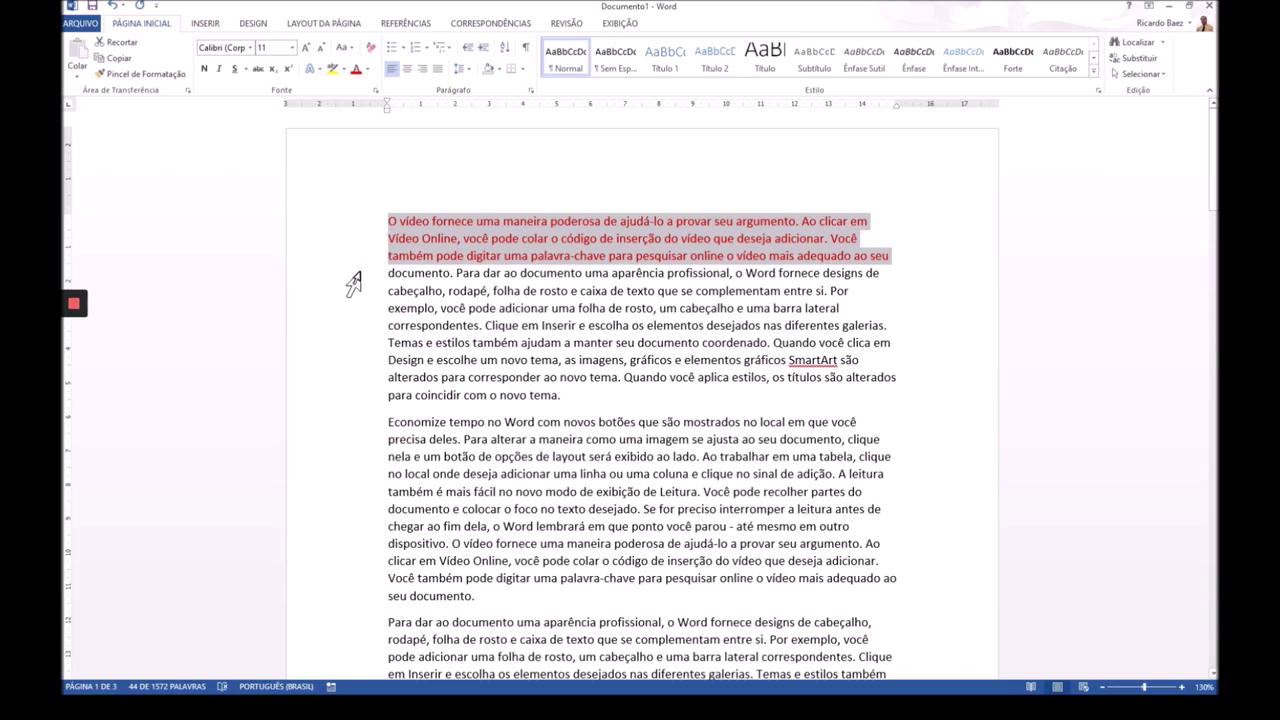
Step: Move the three red lines directly before "Economize tempo no Word" using Word's move-text command
key("F2")
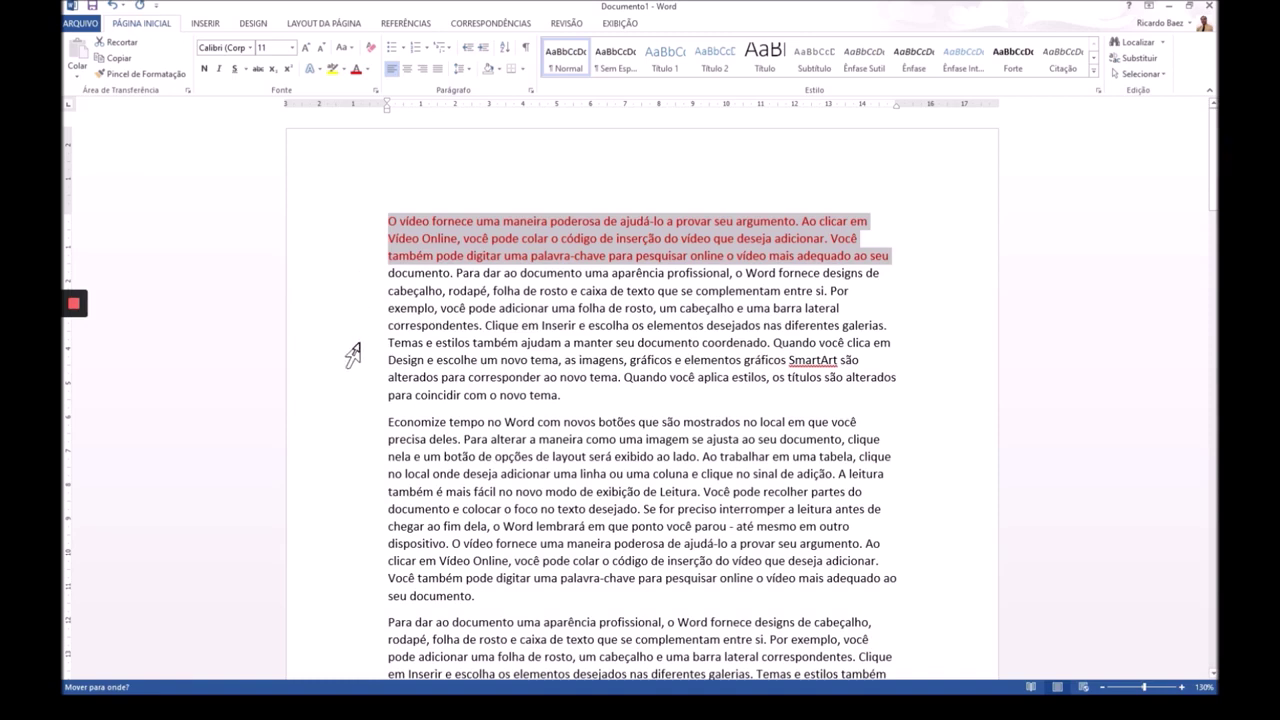
left_click(389, 424)
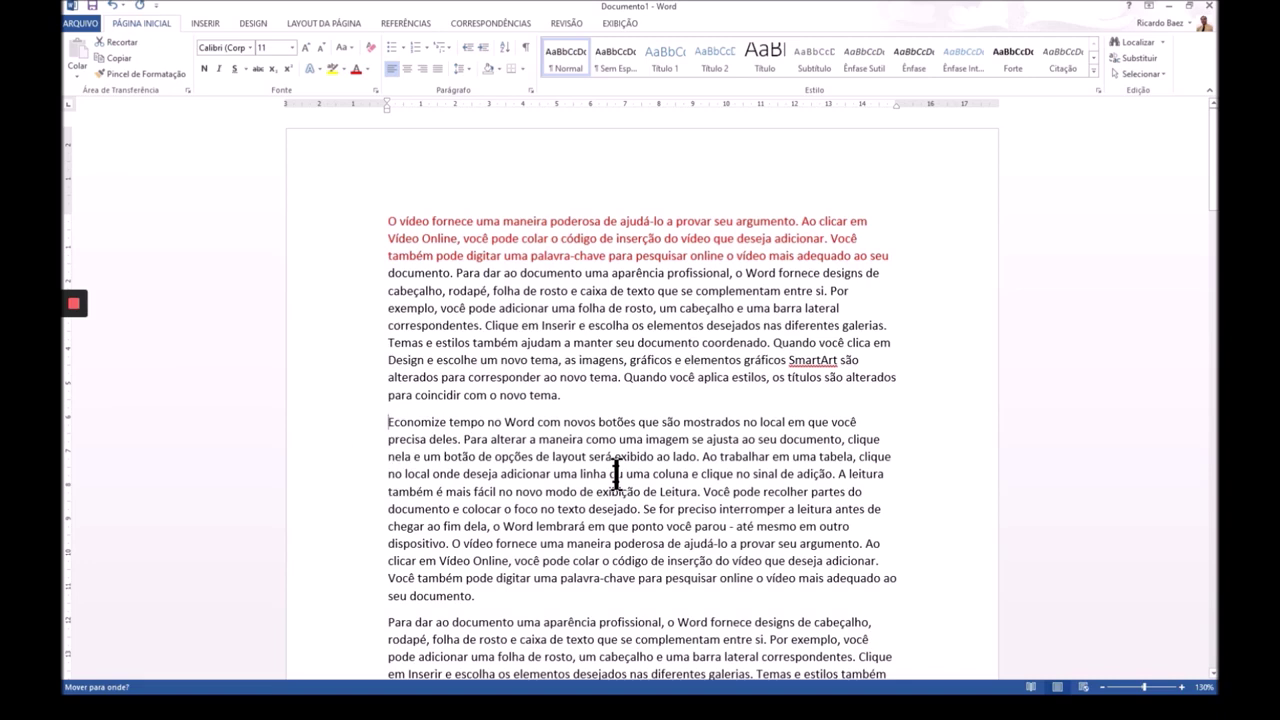
key("Return")
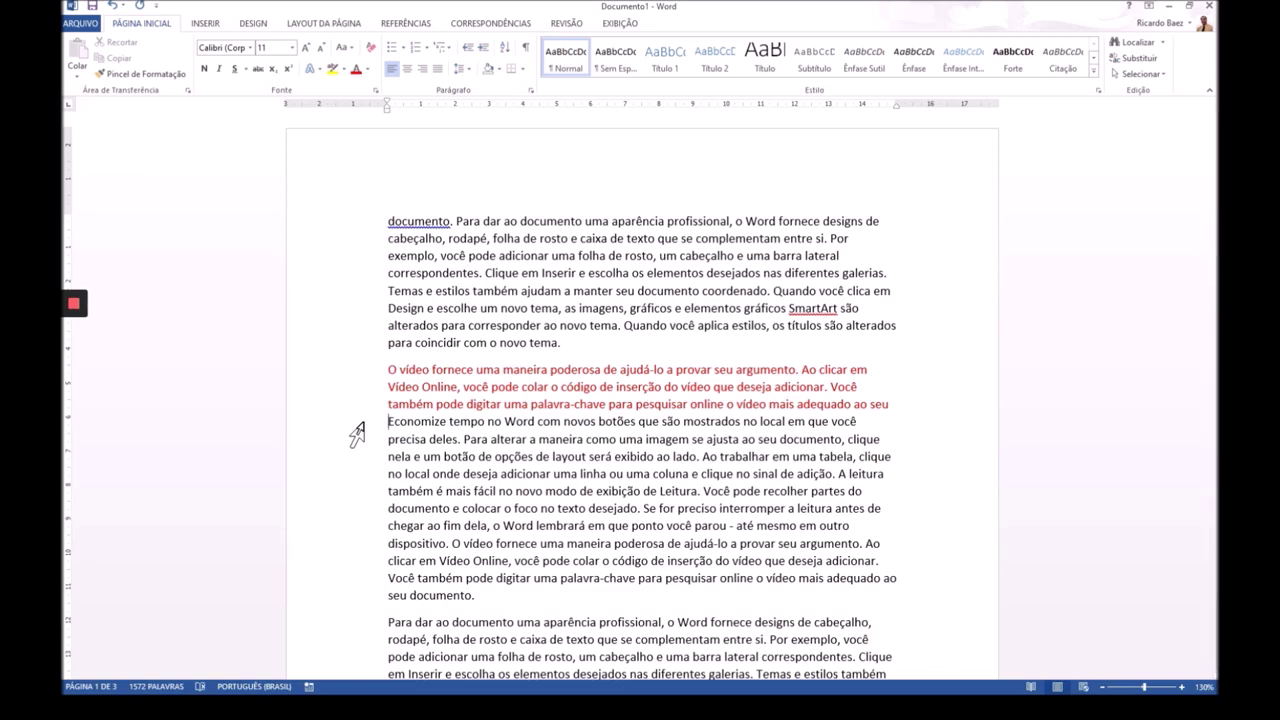
Step: Move the three red lines back to the very beginning of the document, before "documento"
left_click_drag(363, 372, 357, 417)
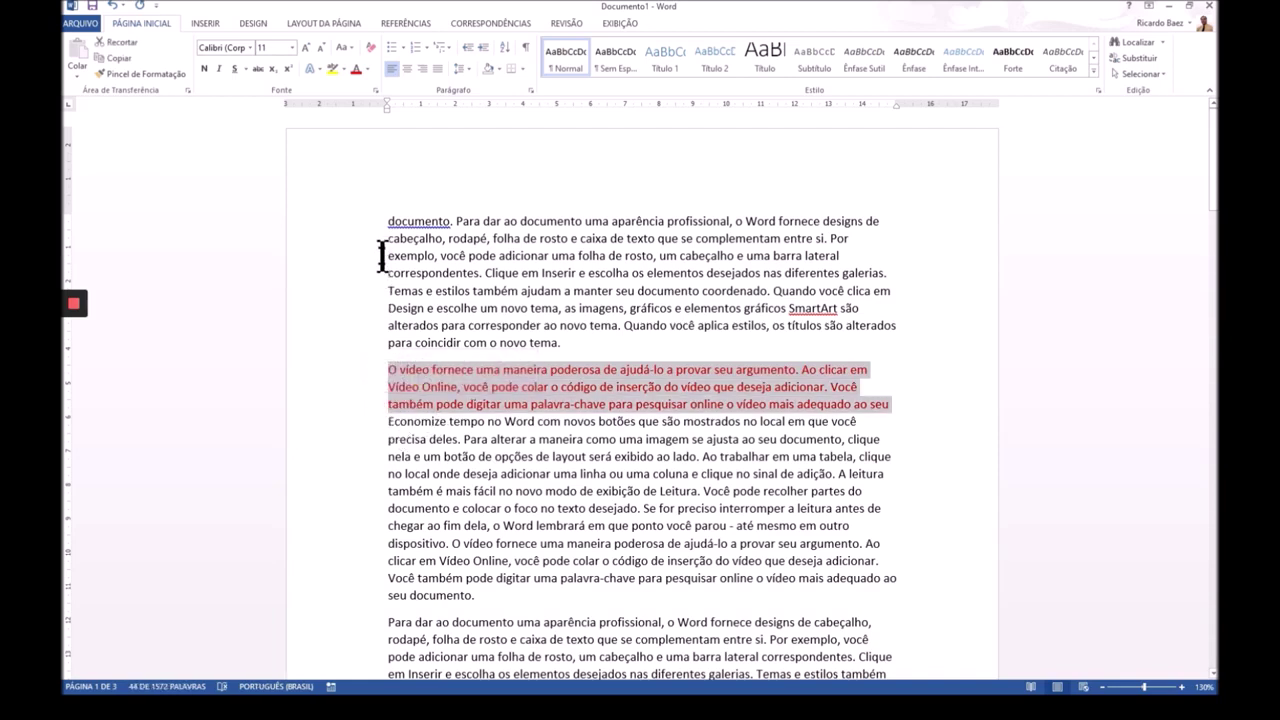
key("F2")
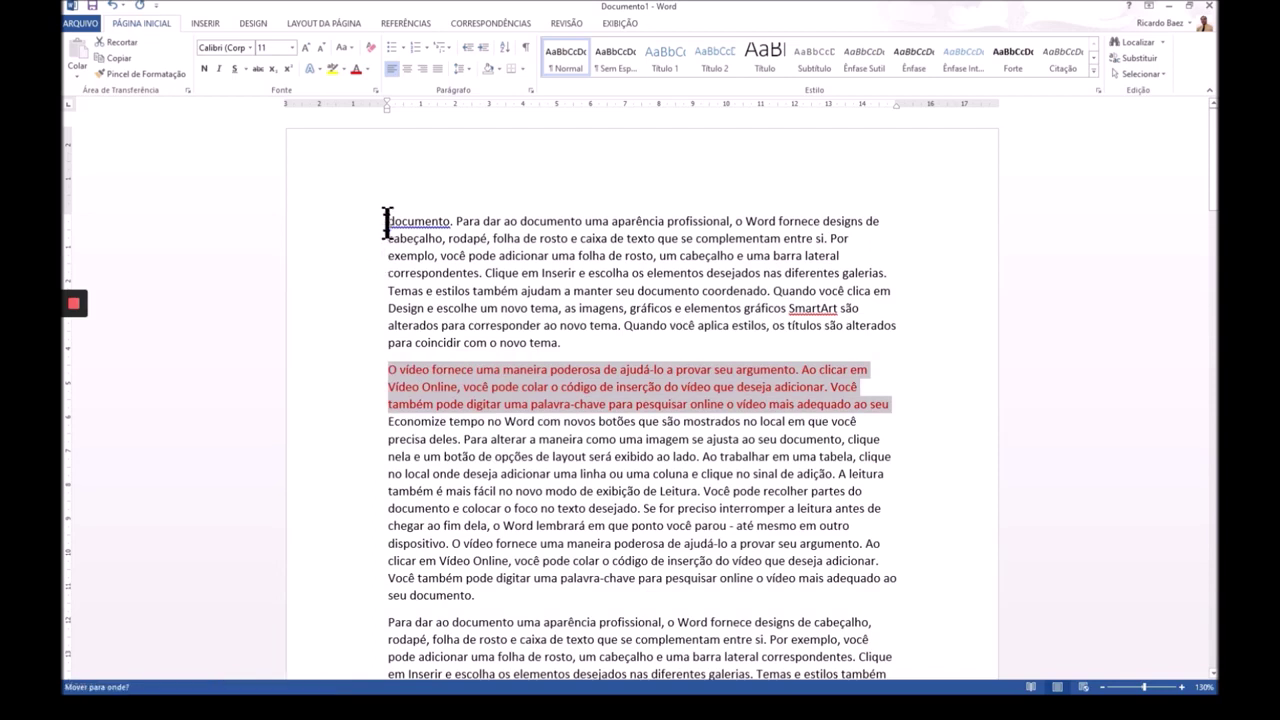
left_click(386, 222)
left_click(378, 229)
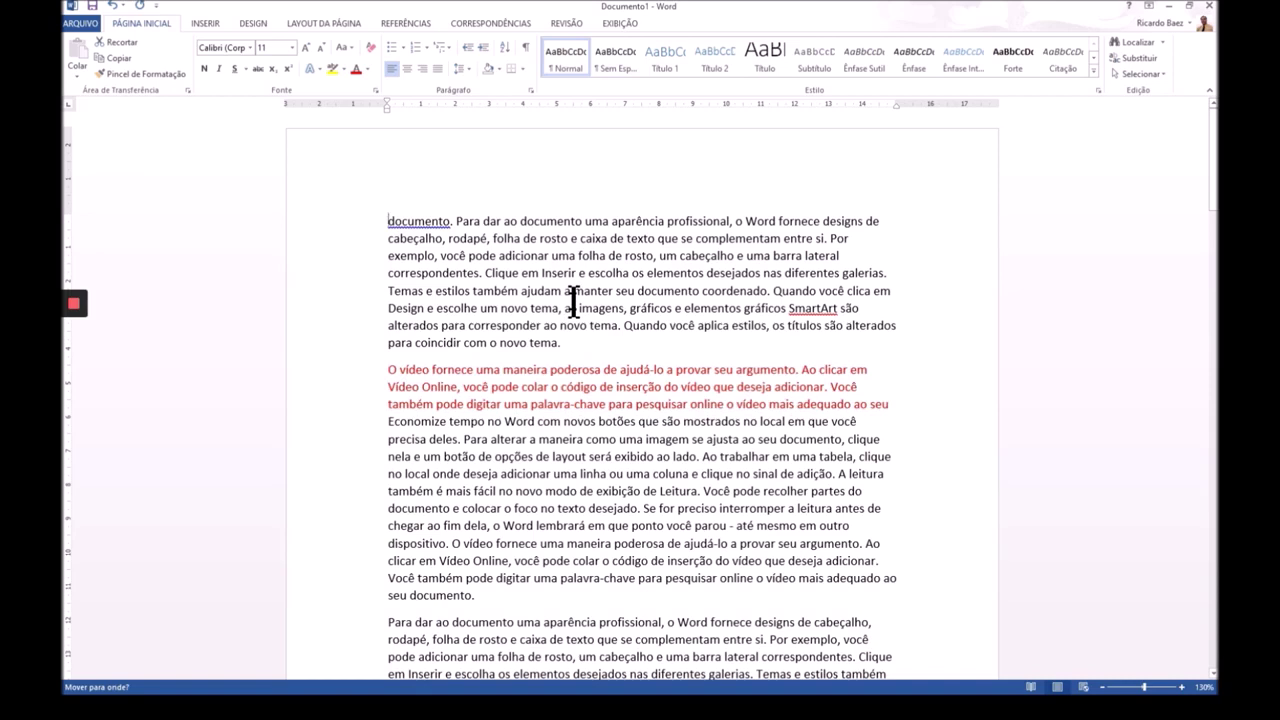
key("Return")
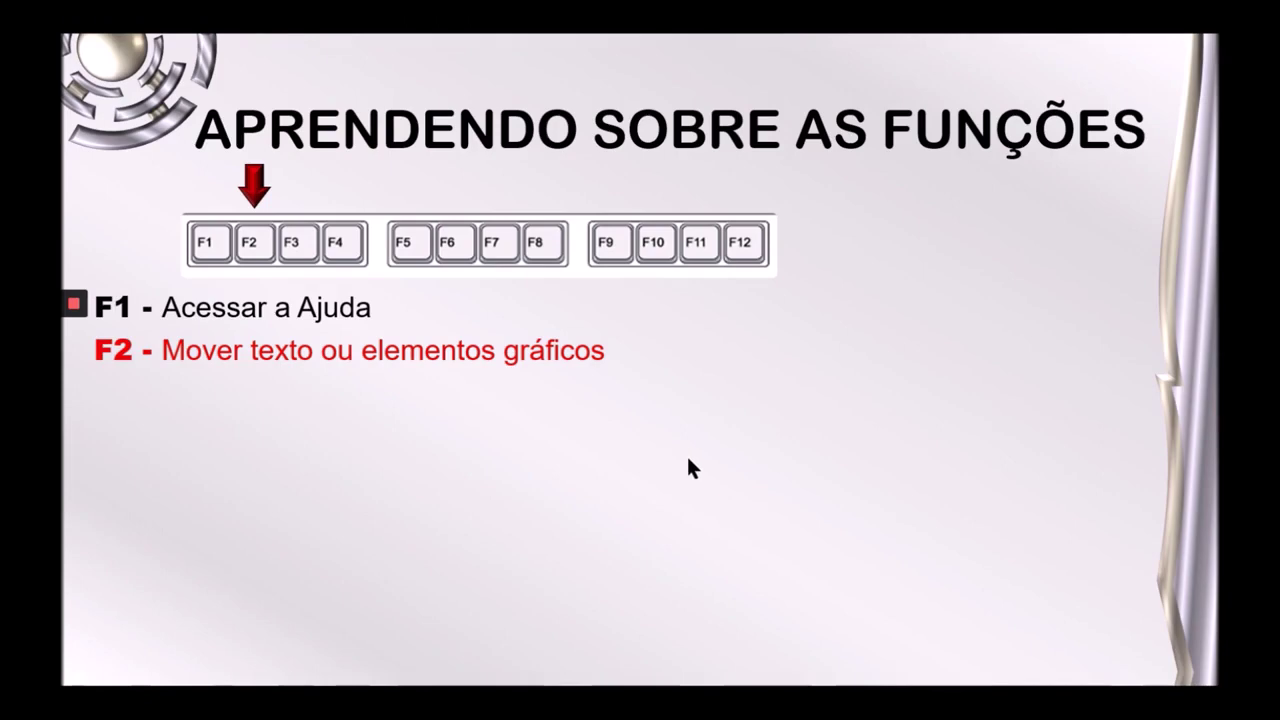
Step: Advance the slide show to the F3 entry, and in Word add two paragraph breaks after "deseja adicionar." in the first paragraph
left_click(643, 489)
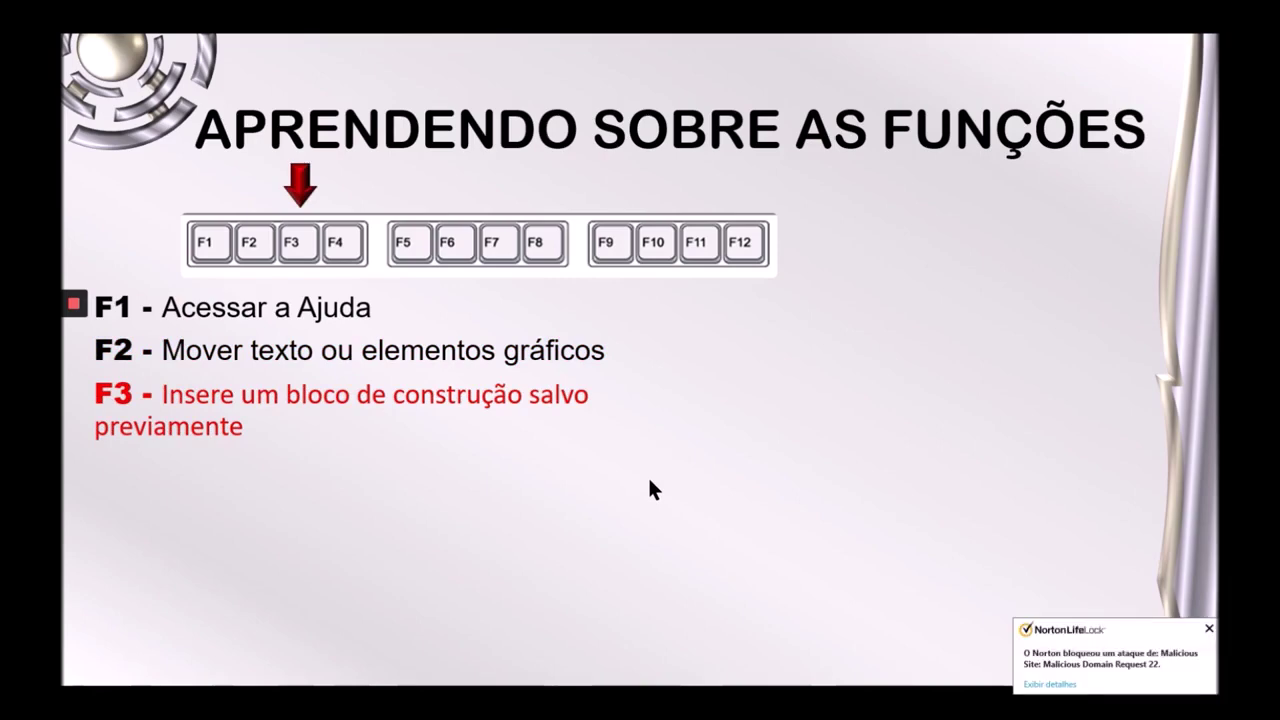
key("alt+Tab")
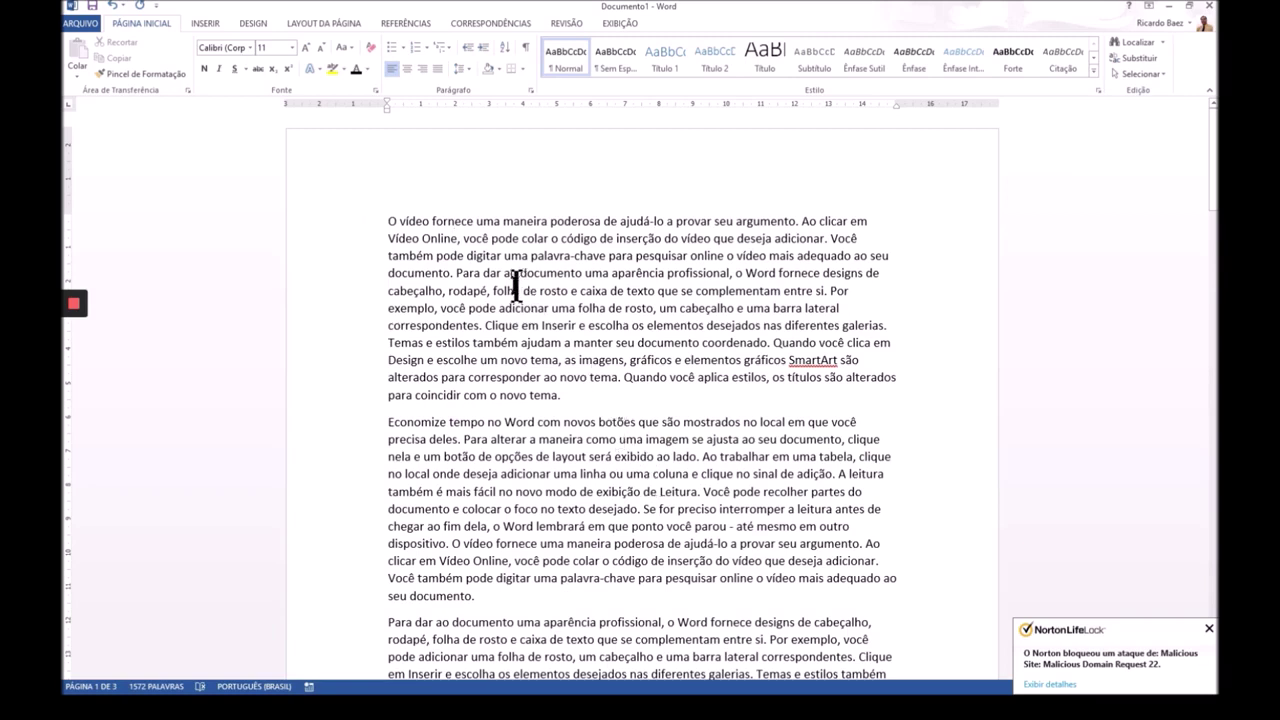
double_click(830, 238)
left_click(830, 242)
key("Return")
key("Return")
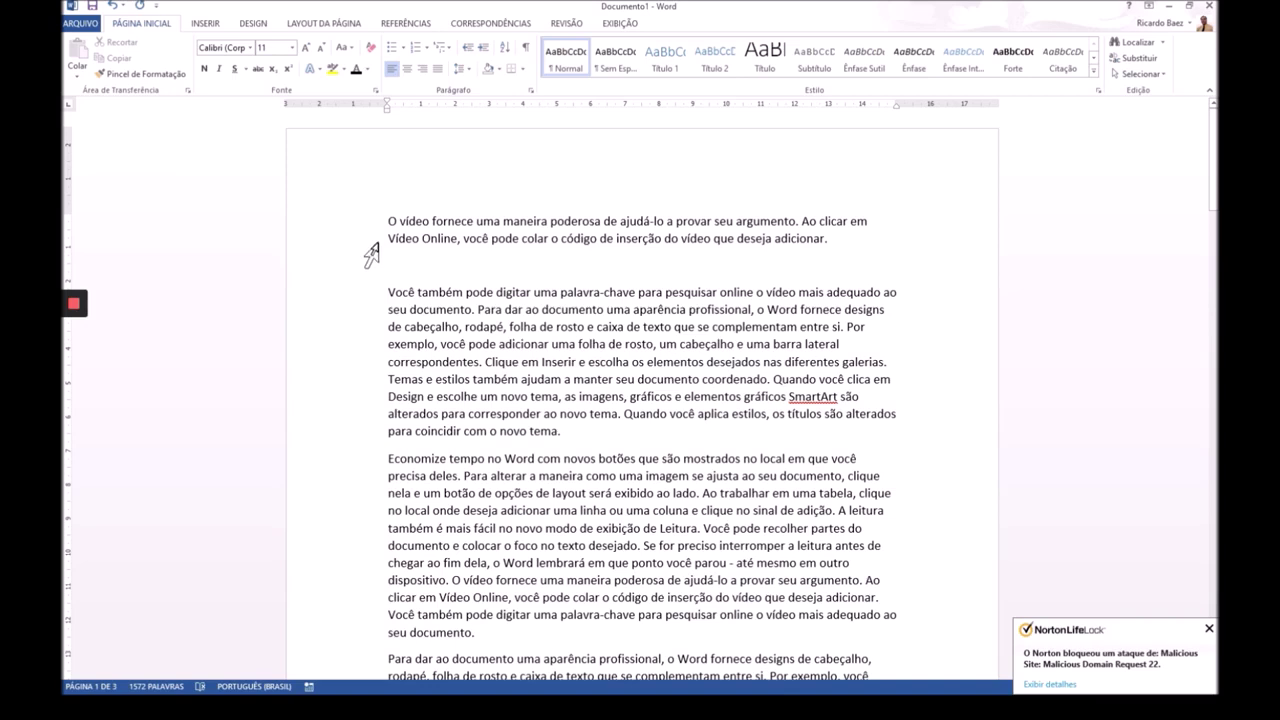
Step: Color the short two-line paragraph at the start of the document red
left_click_drag(368, 228, 367, 242)
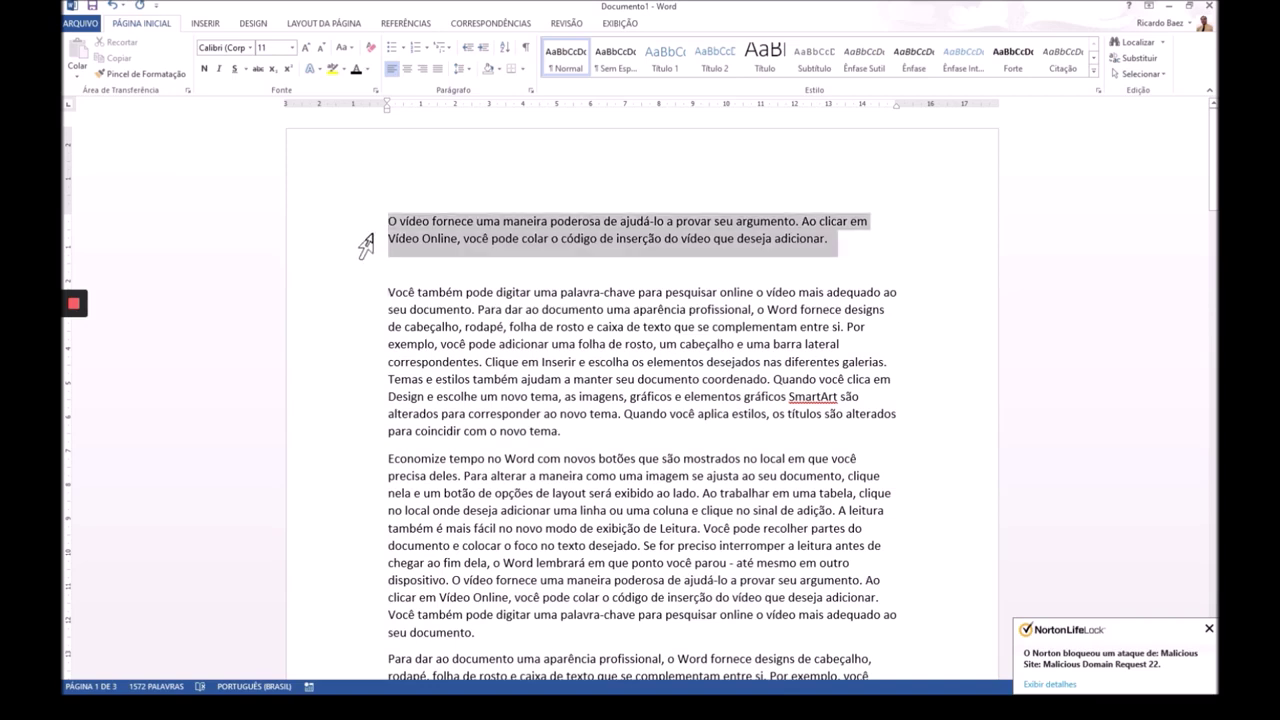
left_click(366, 70)
left_click(367, 193)
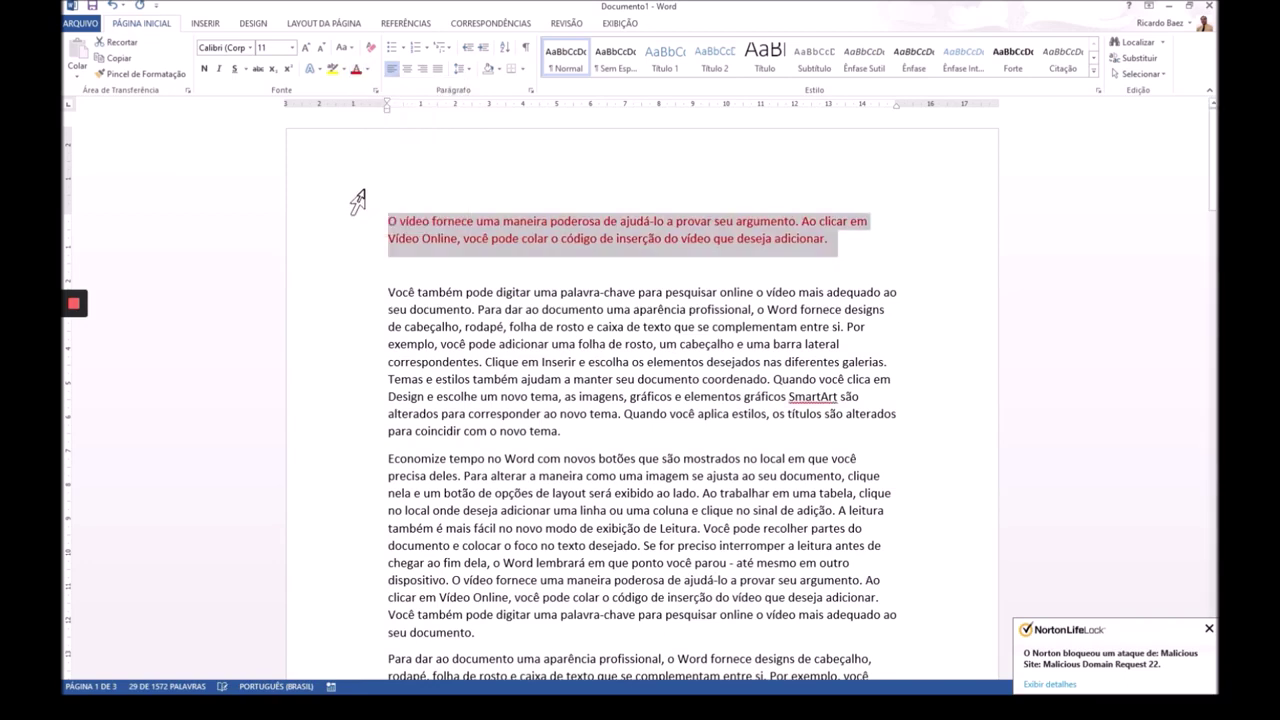
Step: Insert a new line above the red paragraph with the heading OBSERVAÇÃO
left_click(390, 220)
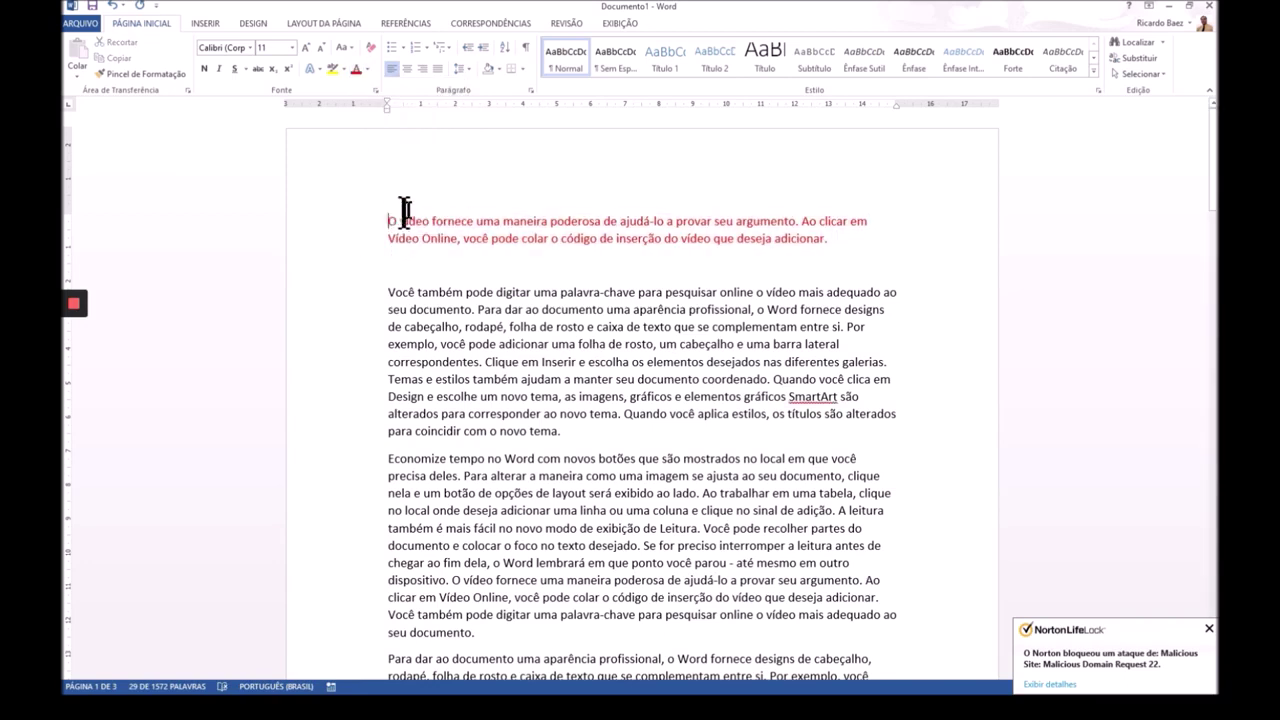
key("Return")
left_click(386, 220)
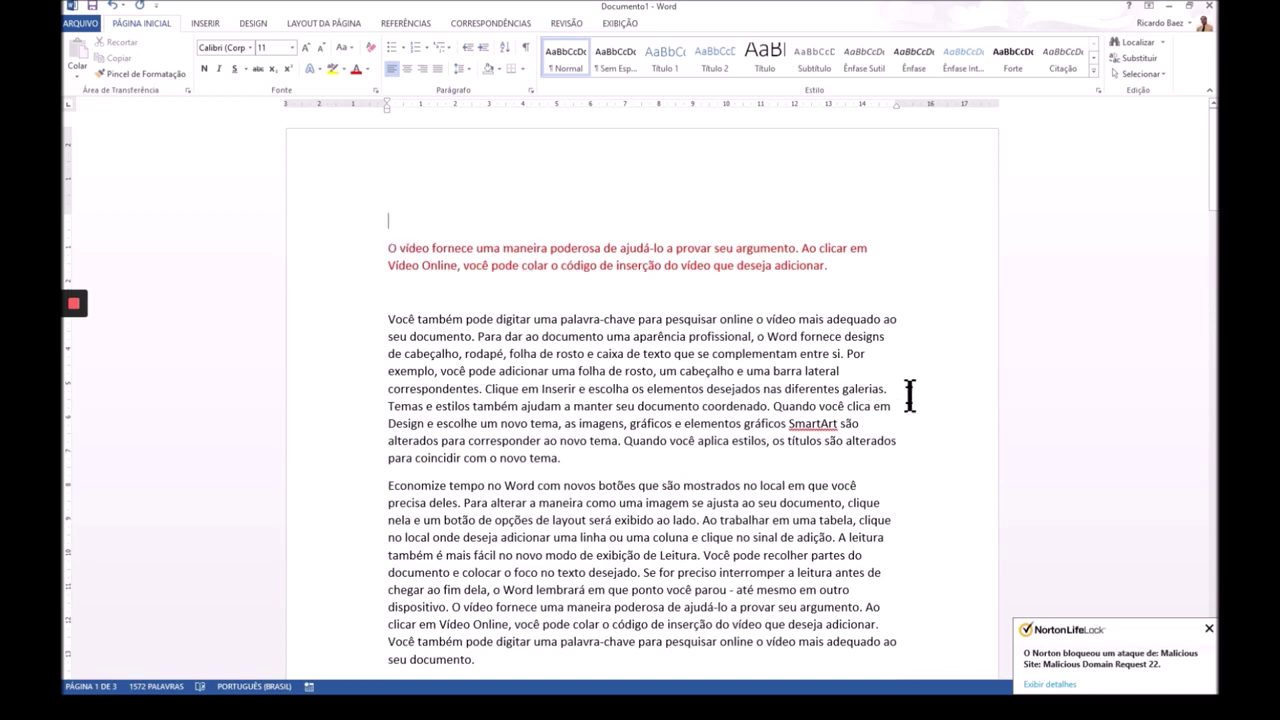
type("OBSERV")
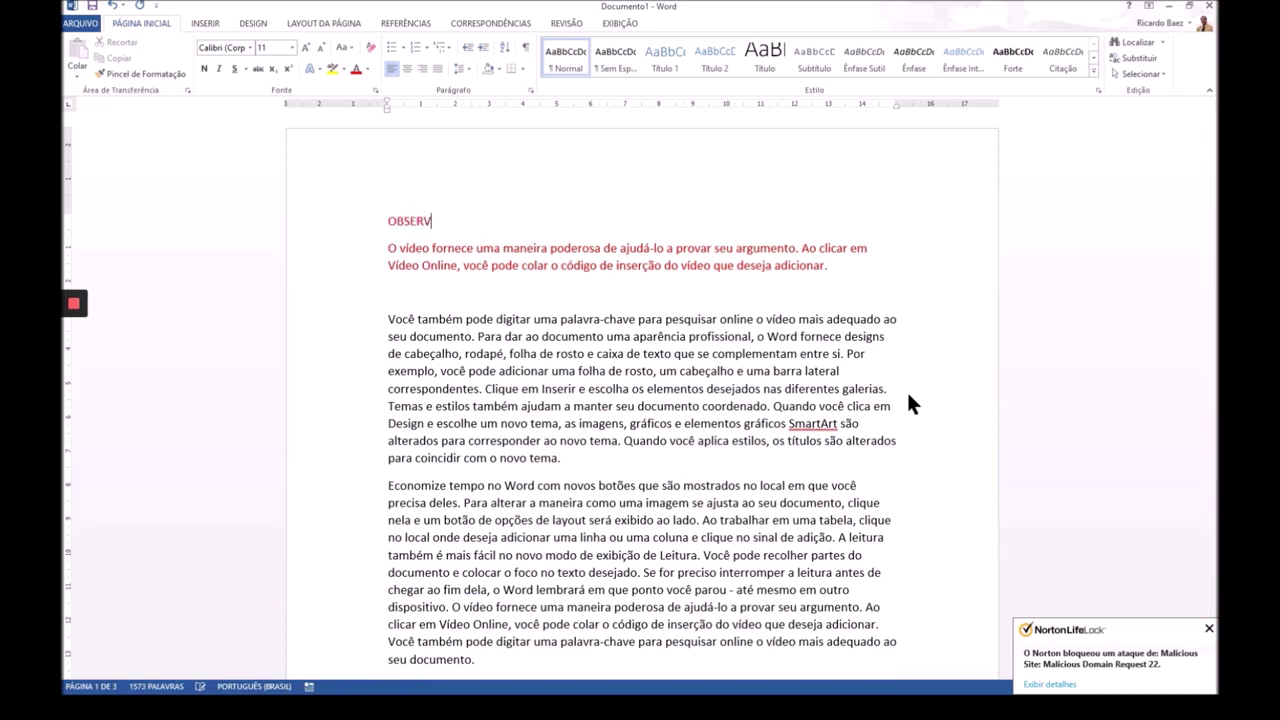
type("AÇÃO")
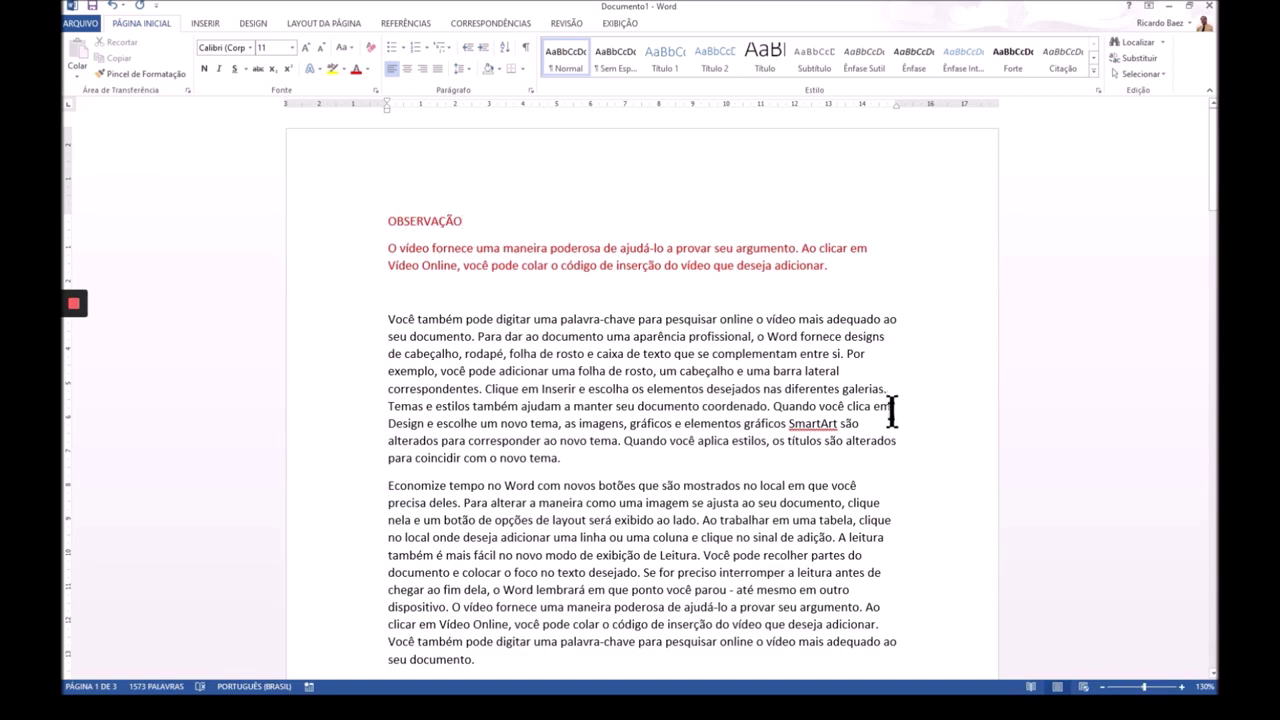
Step: Save the red OBSERVAÇÃO heading and its paragraph as a Quick Parts building block named OBSERVAÇÃO, with the description "Teste para Word"
left_click_drag(352, 221, 357, 287)
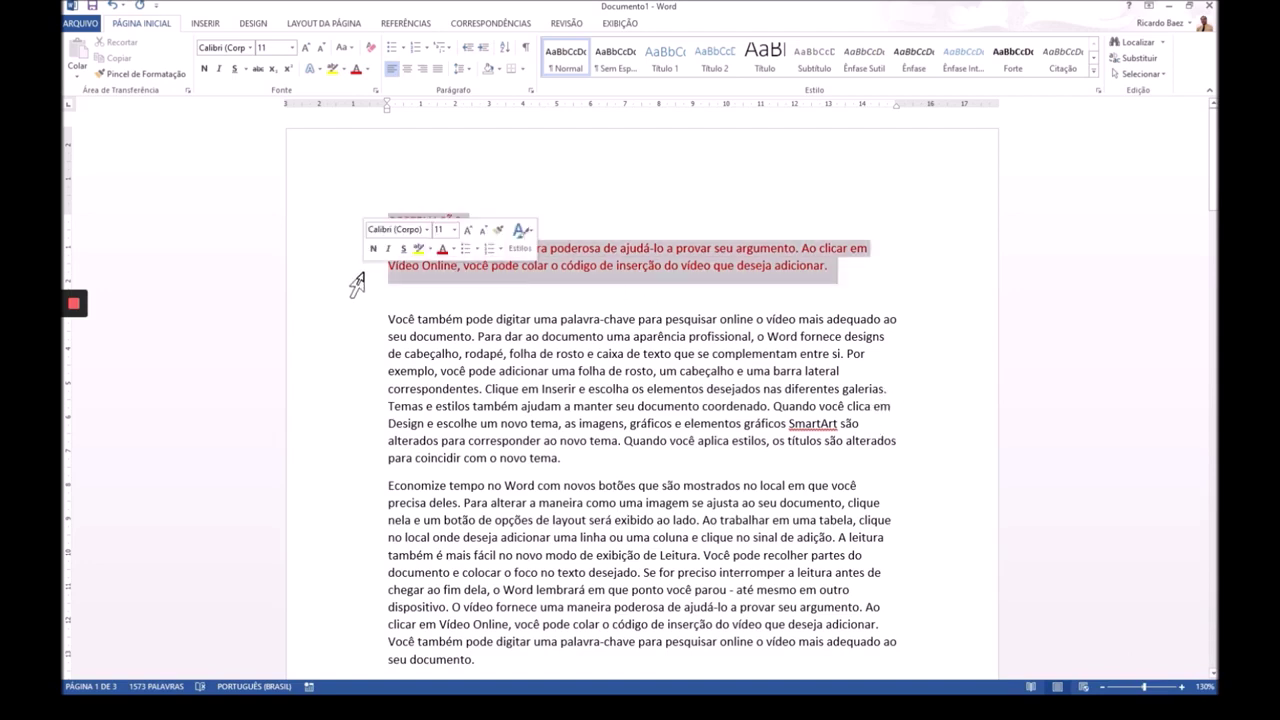
left_click(600, 252)
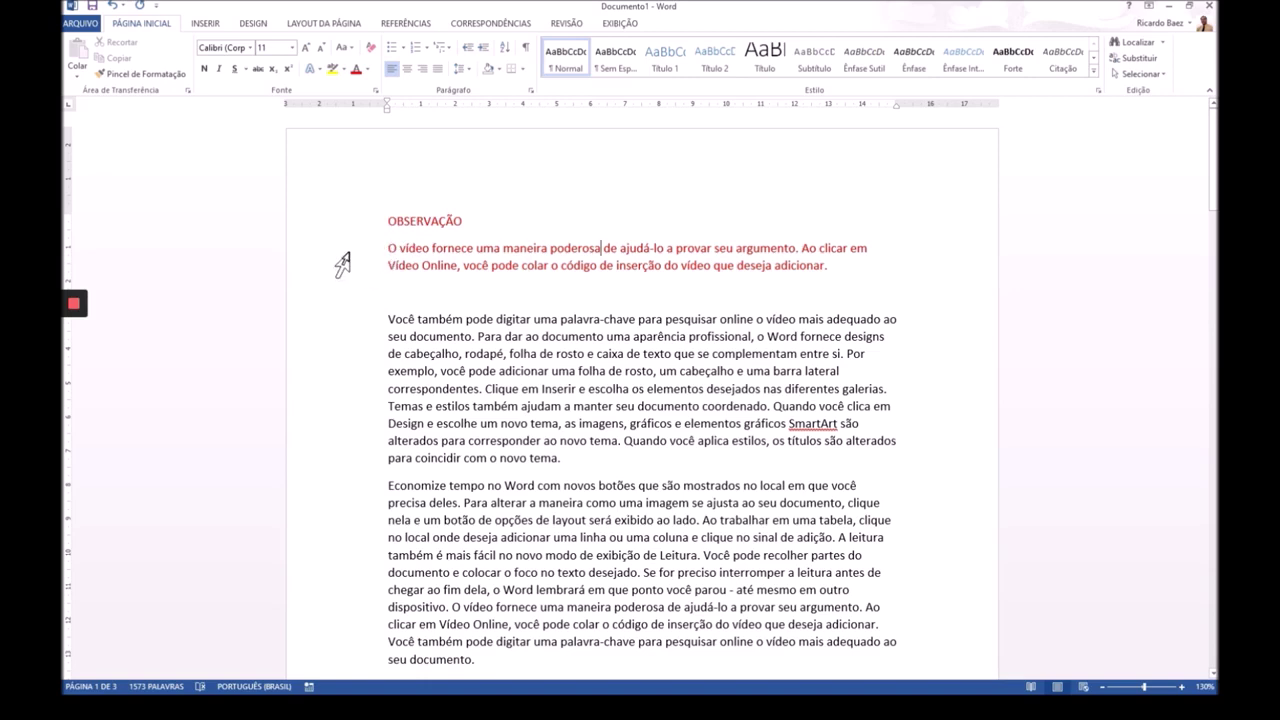
left_click(370, 228)
left_click_drag(370, 228, 367, 276)
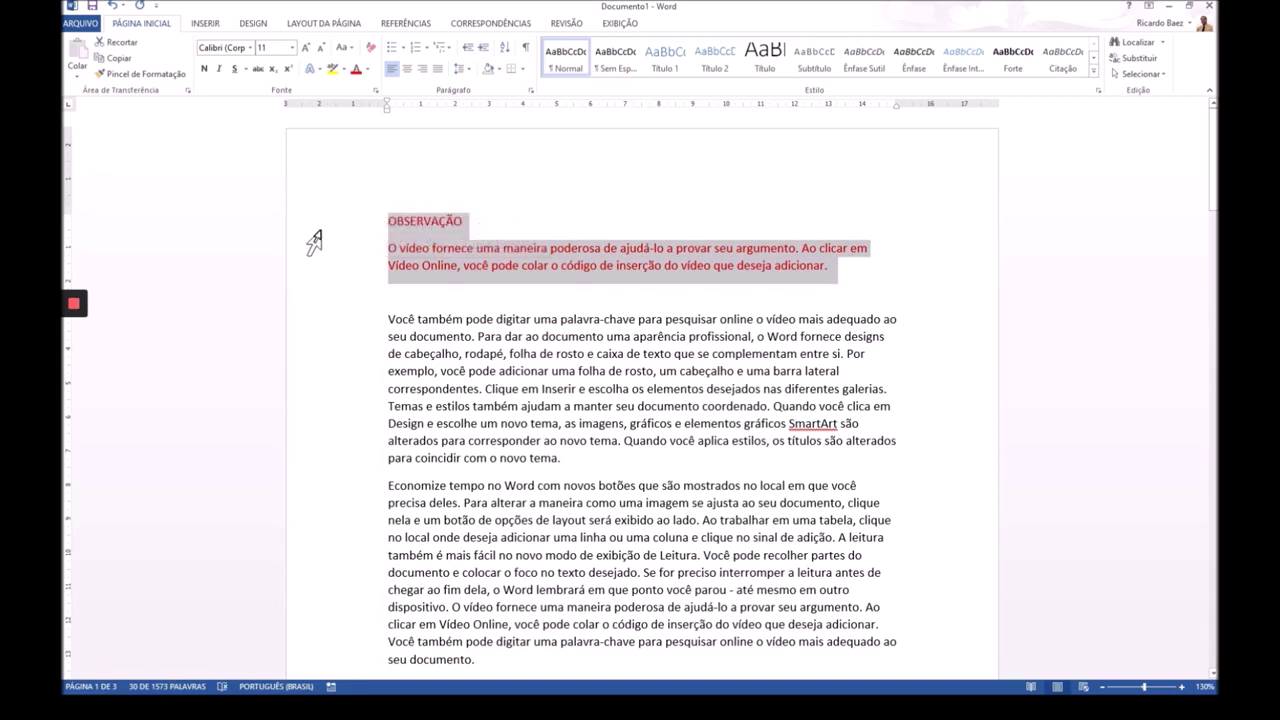
left_click(205, 23)
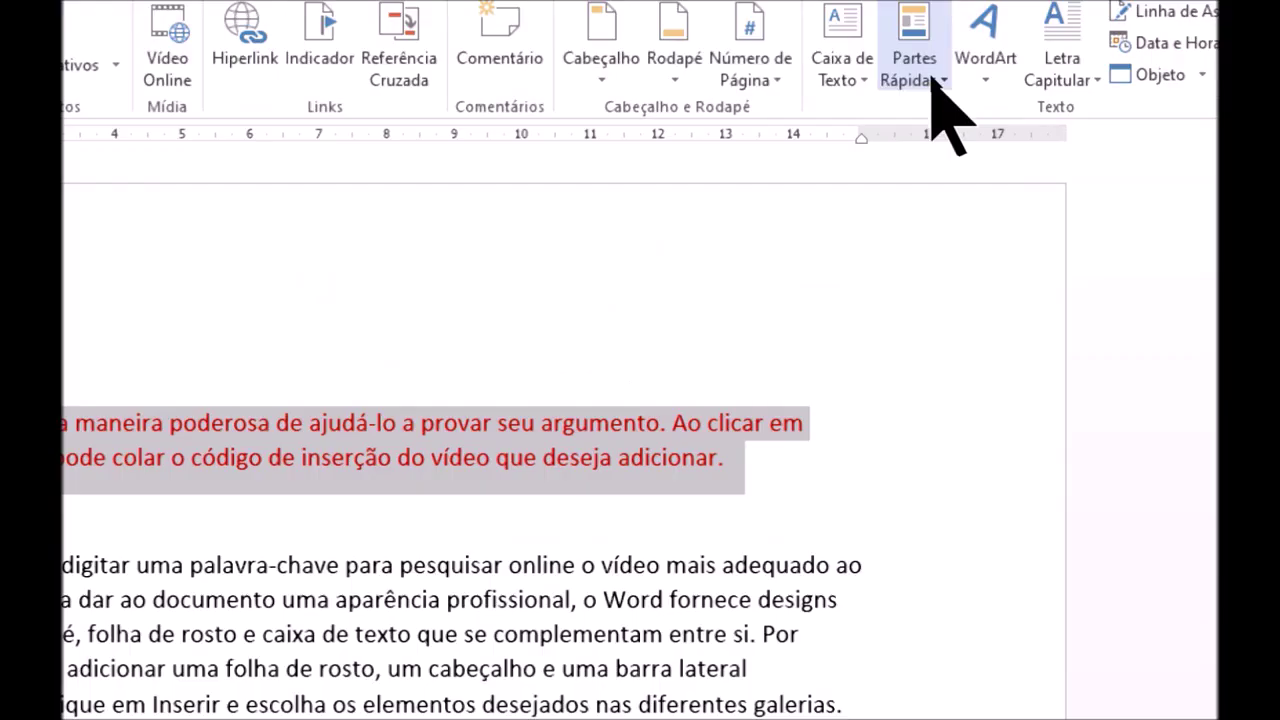
left_click(938, 84)
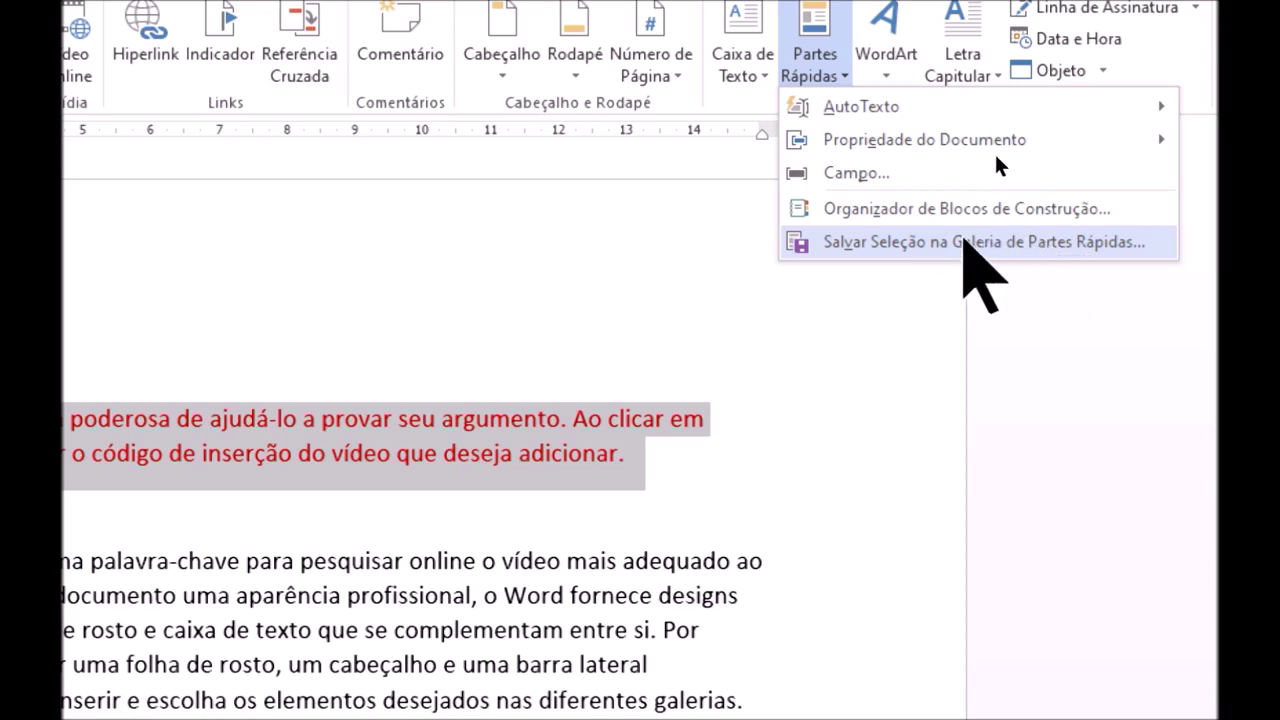
left_click(965, 242)
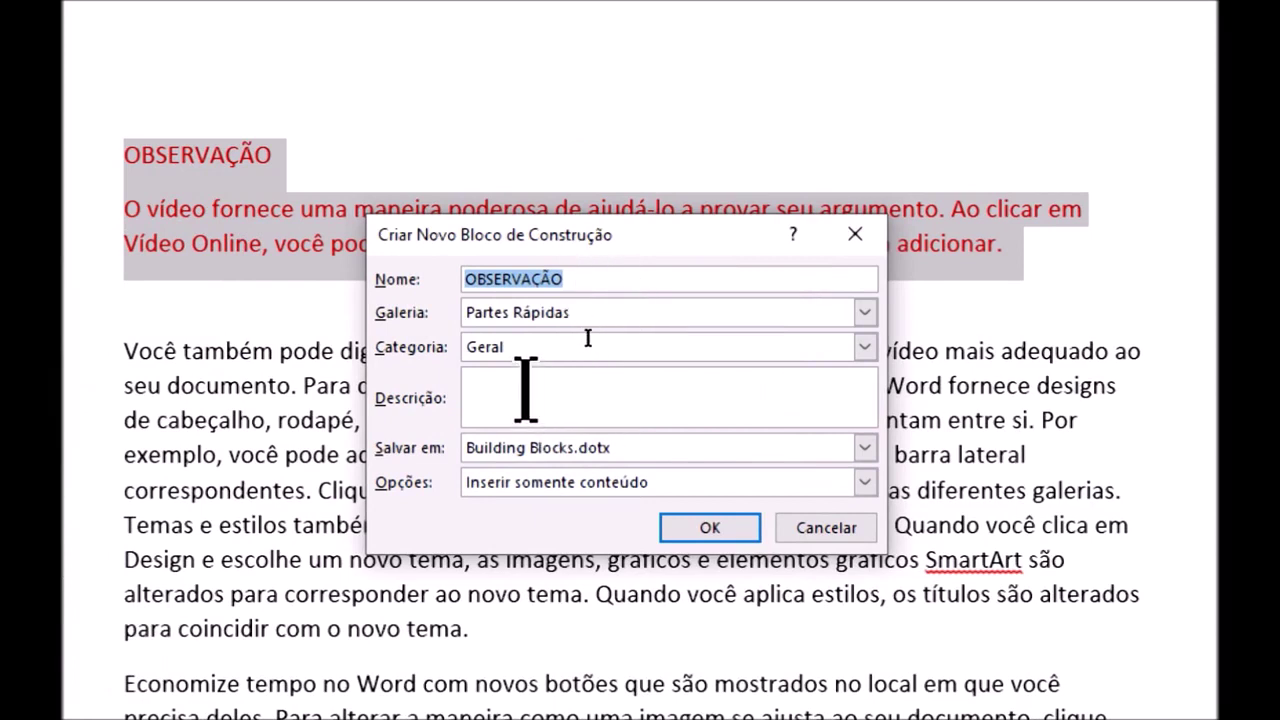
key("alt+d")
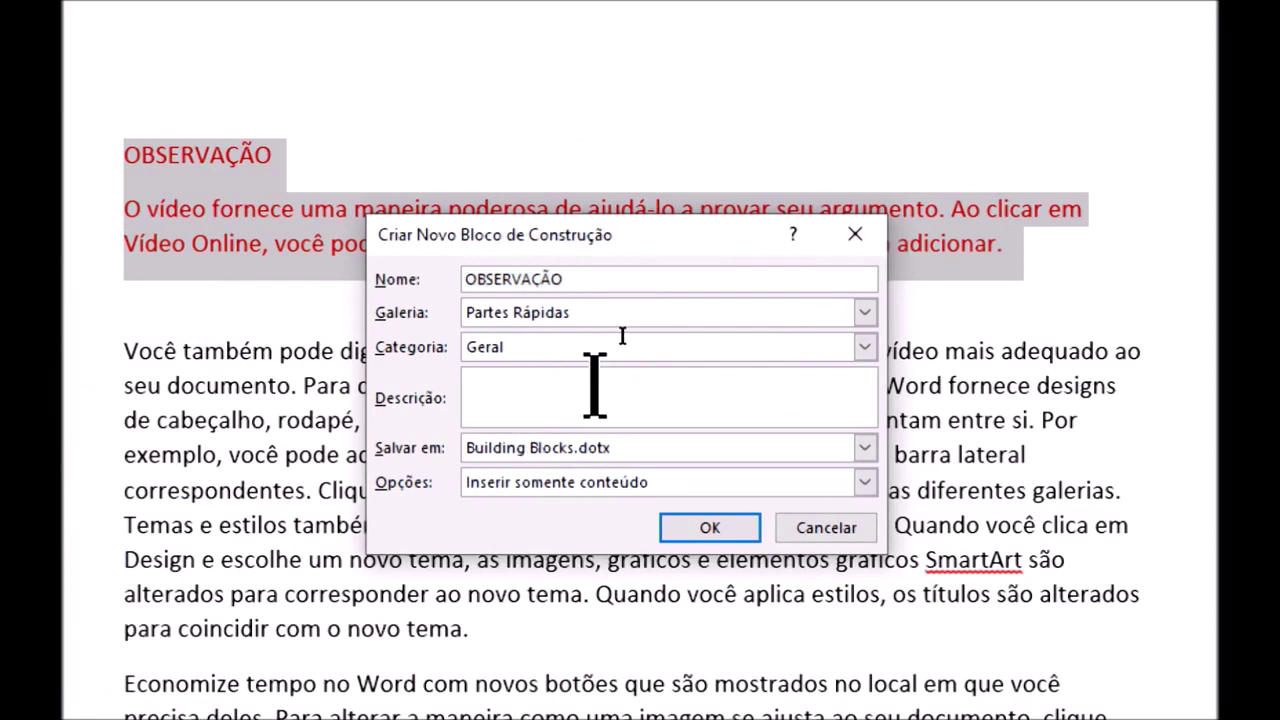
type("Test")
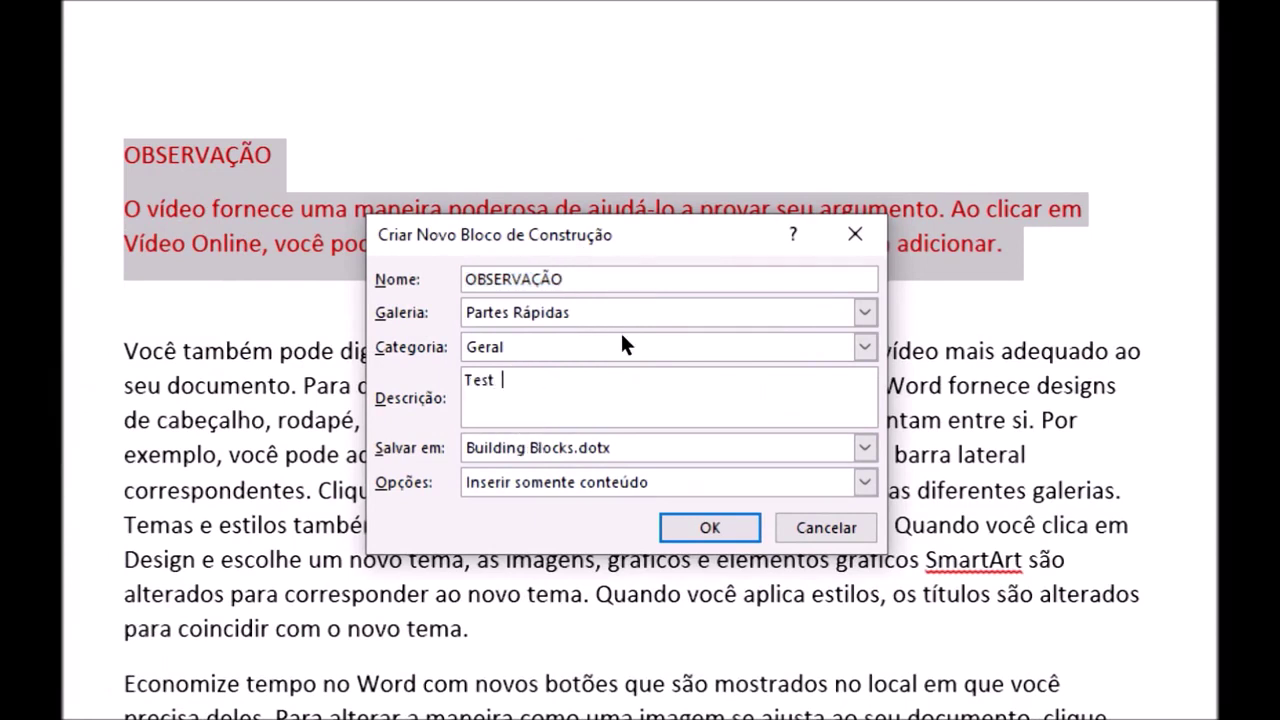
type("e para Word")
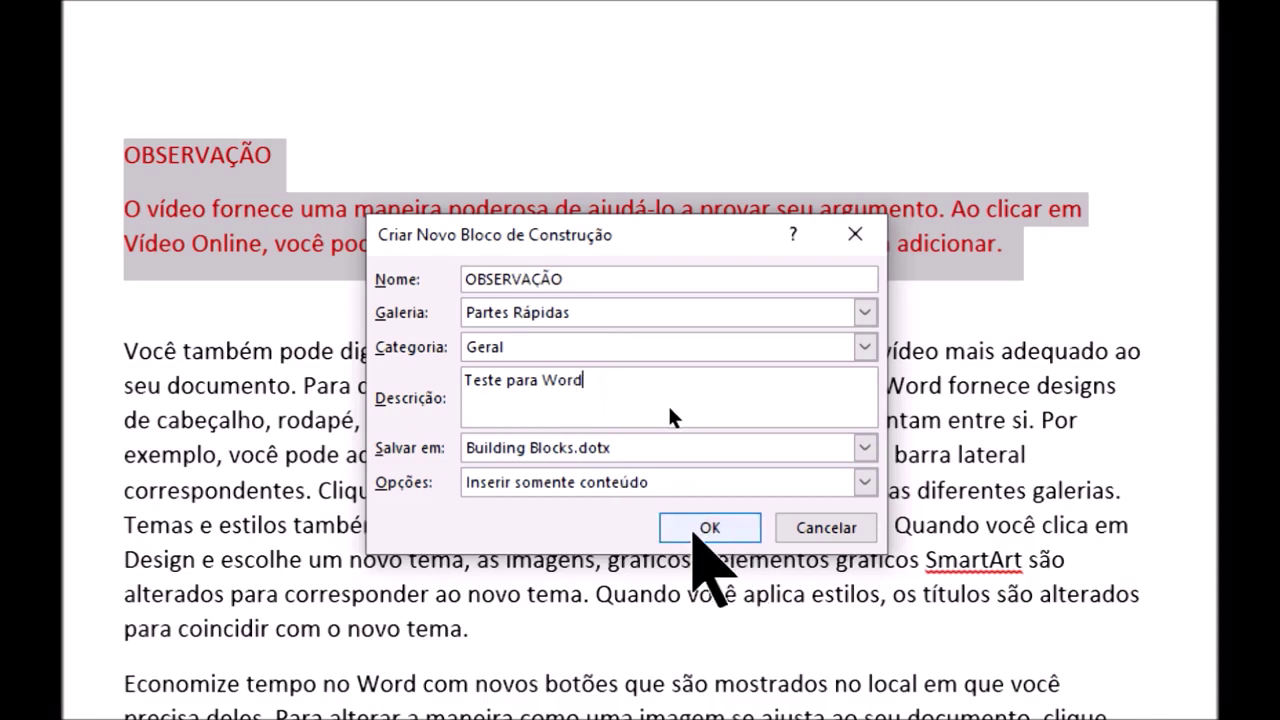
left_click(708, 528)
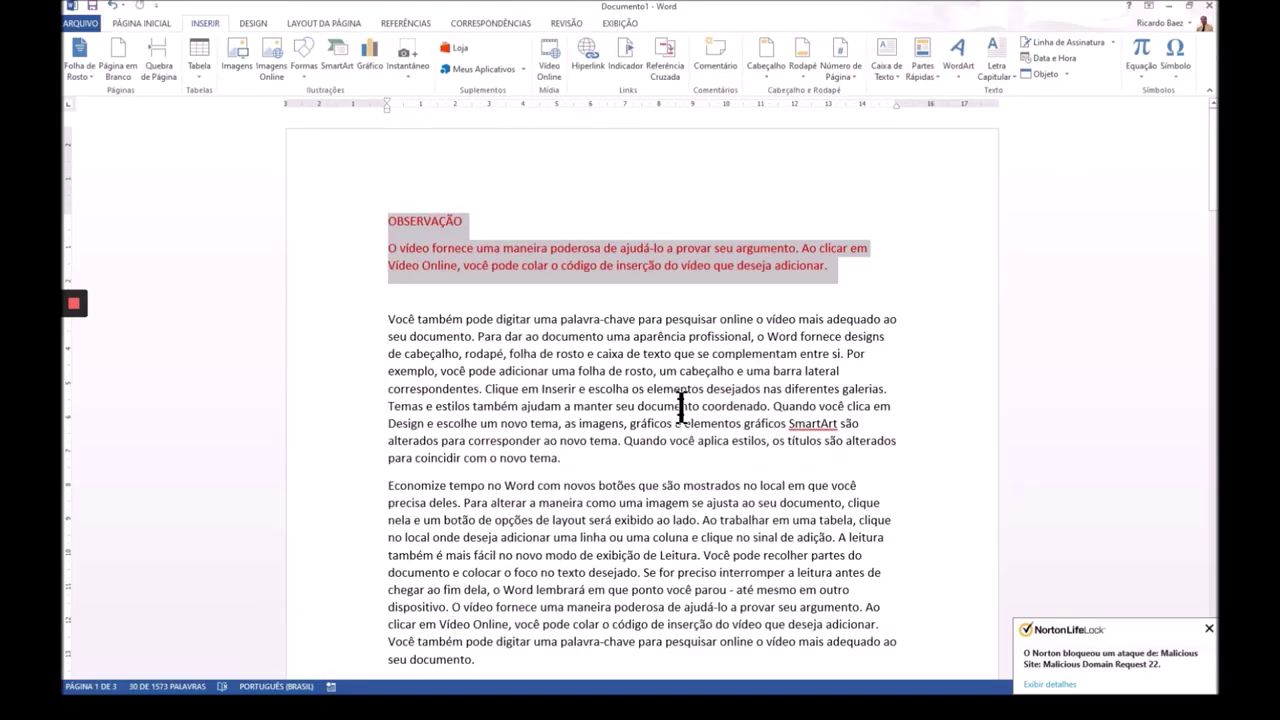
left_click(522, 261)
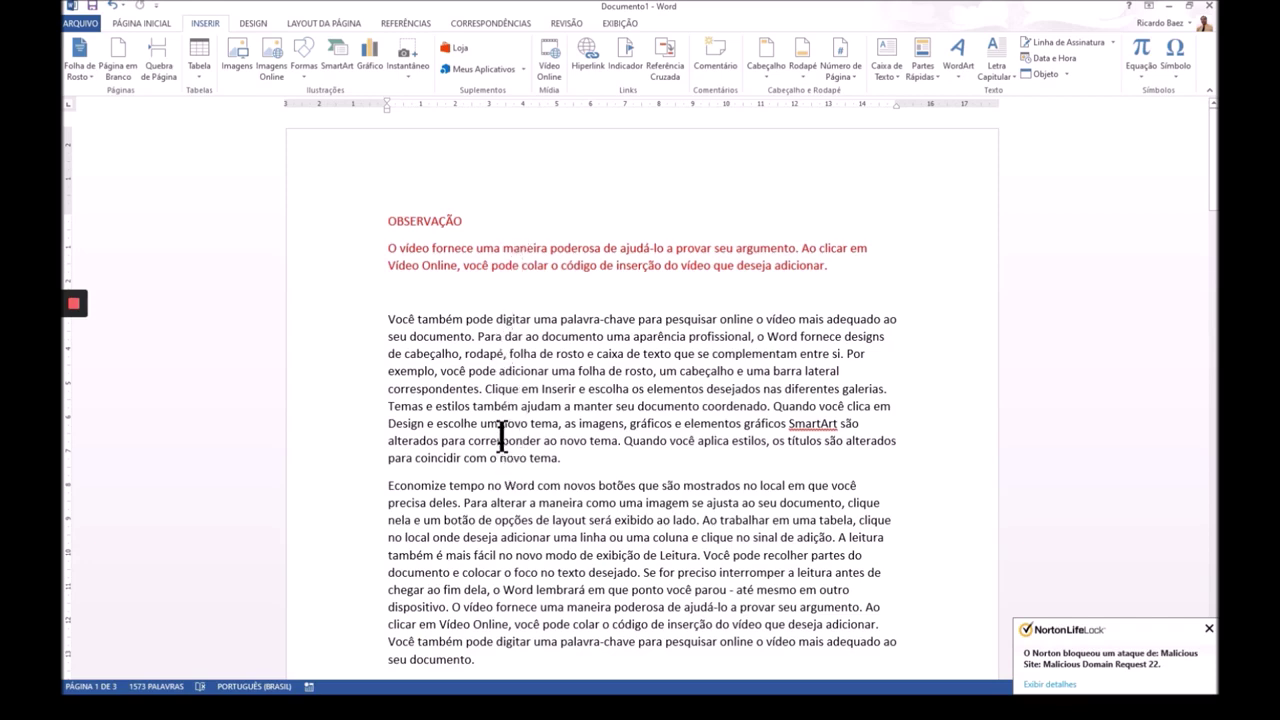
Step: Add a blank line before the paragraph starting "A leitura também" and insert the saved building block there using its name "observação"
scroll(498, 440, "down", 5)
scroll(496, 444, "down", 3)
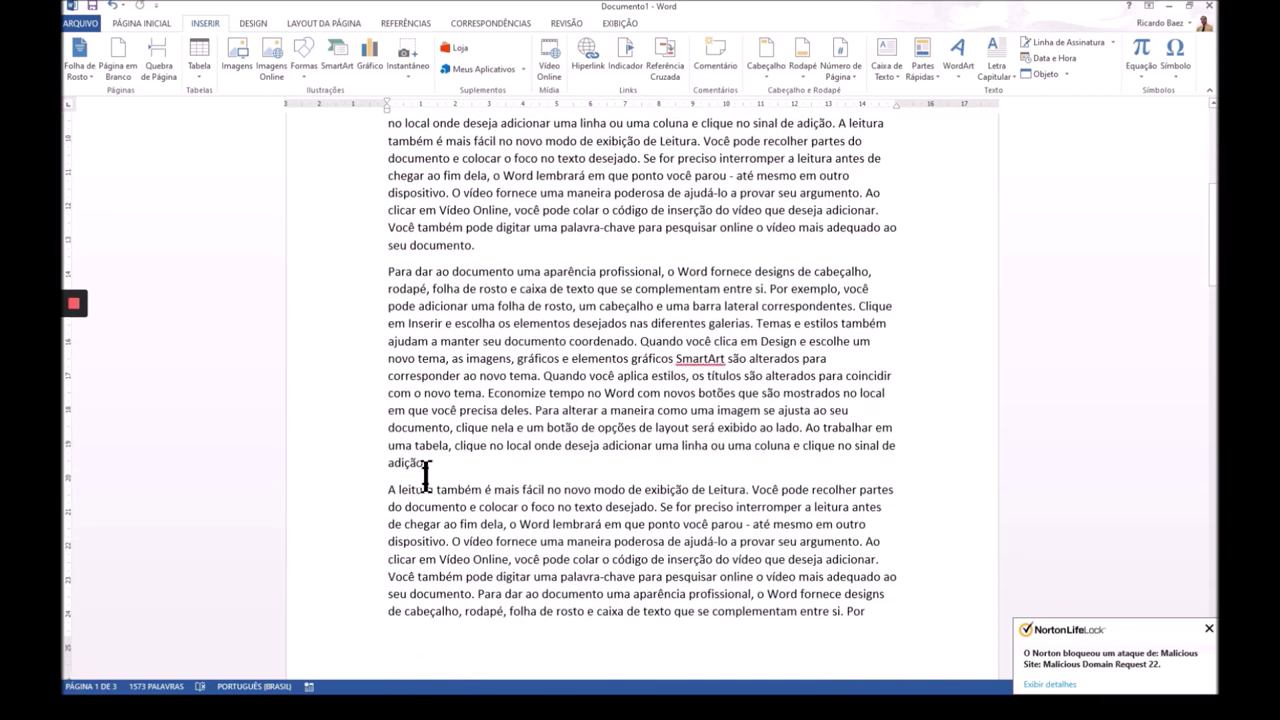
left_click(387, 488)
key("Return")
left_click(392, 487)
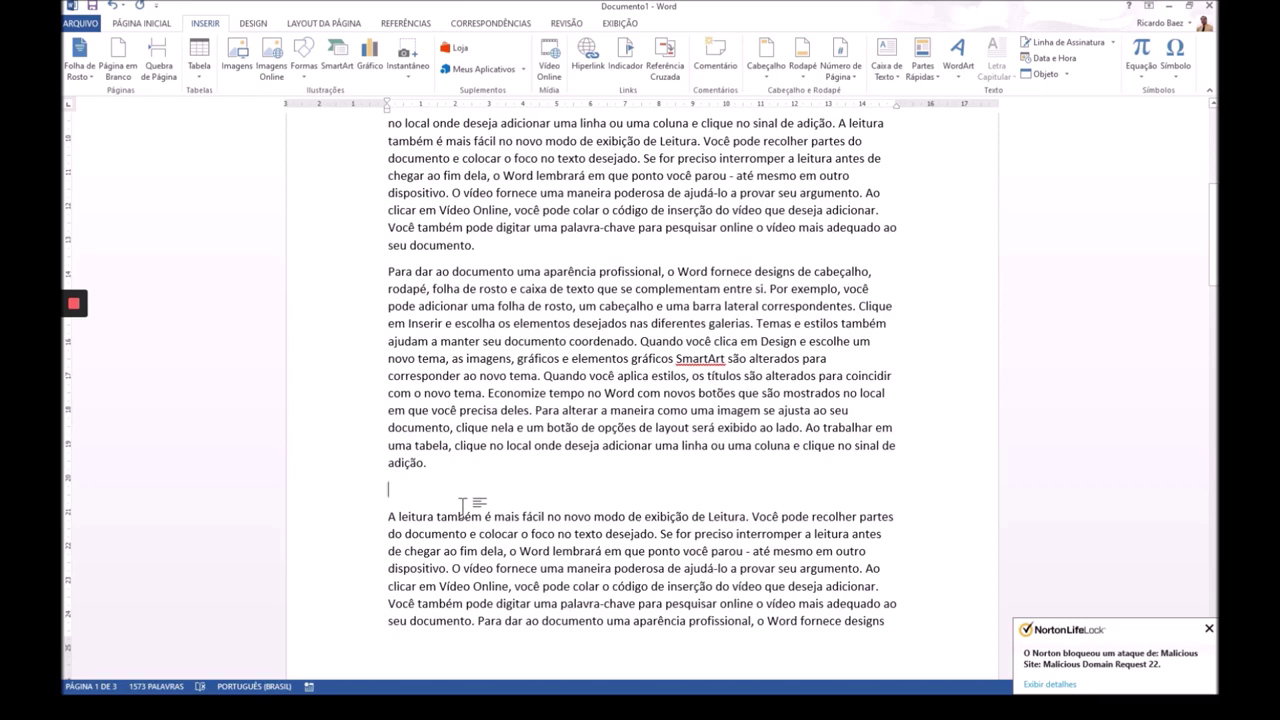
type("o")
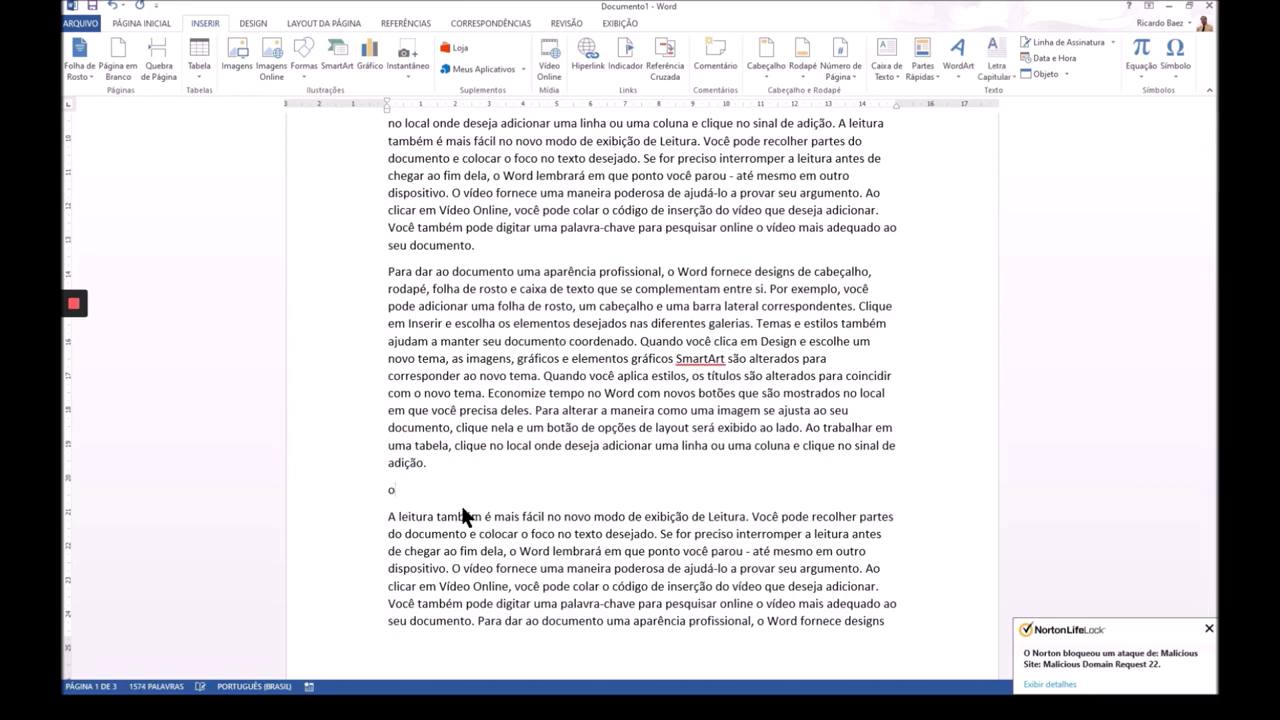
type("bservação")
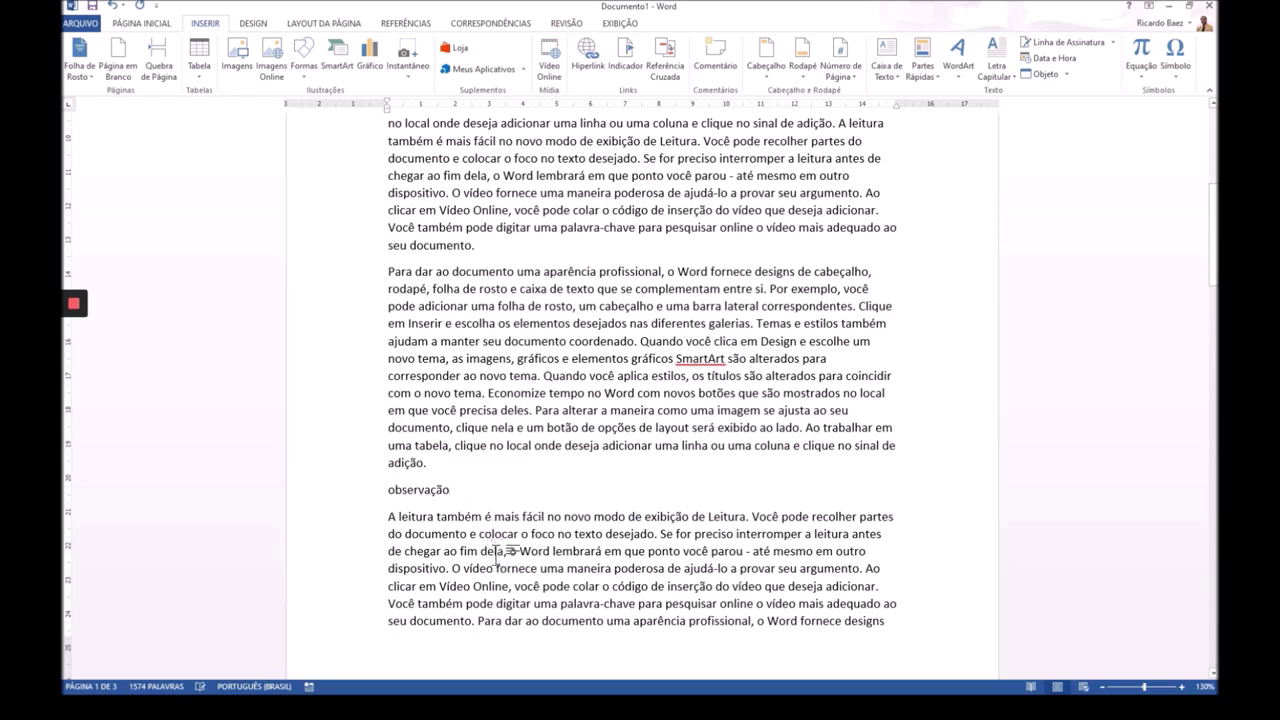
key("F3")
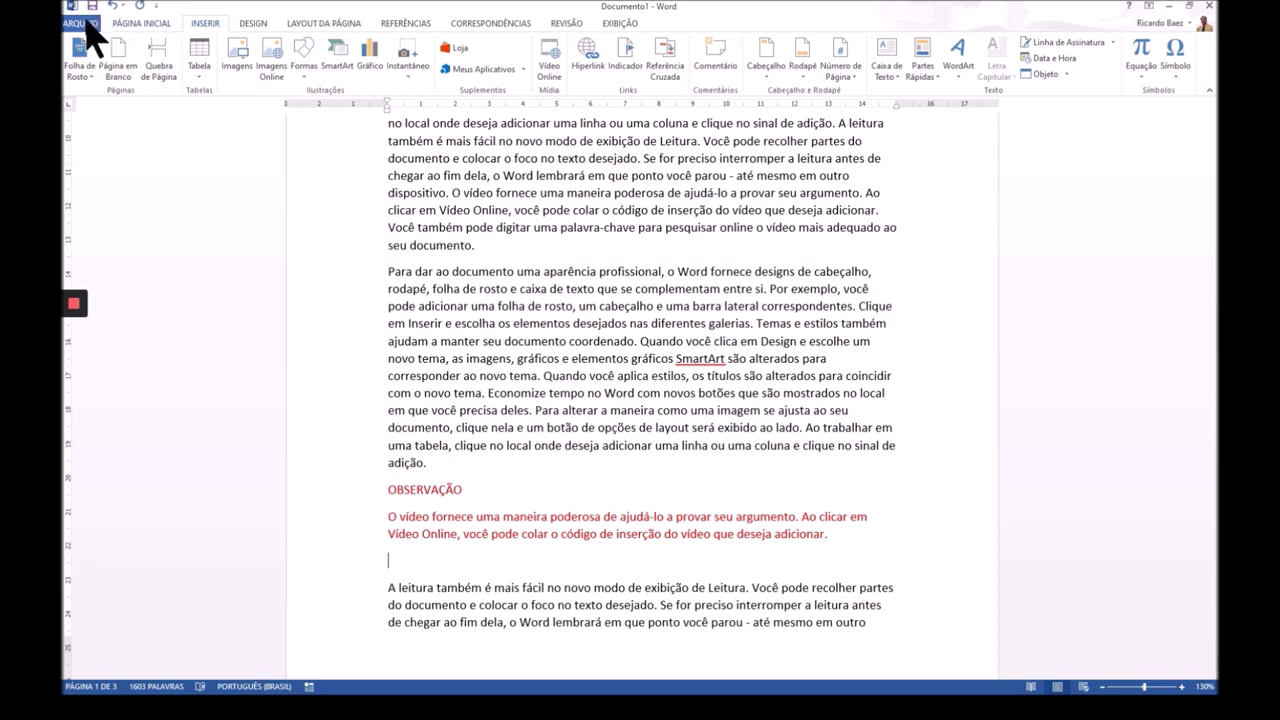
Step: Create a new blank document and insert the saved building block in it using its name "observação"
left_click(80, 22)
left_click(88, 84)
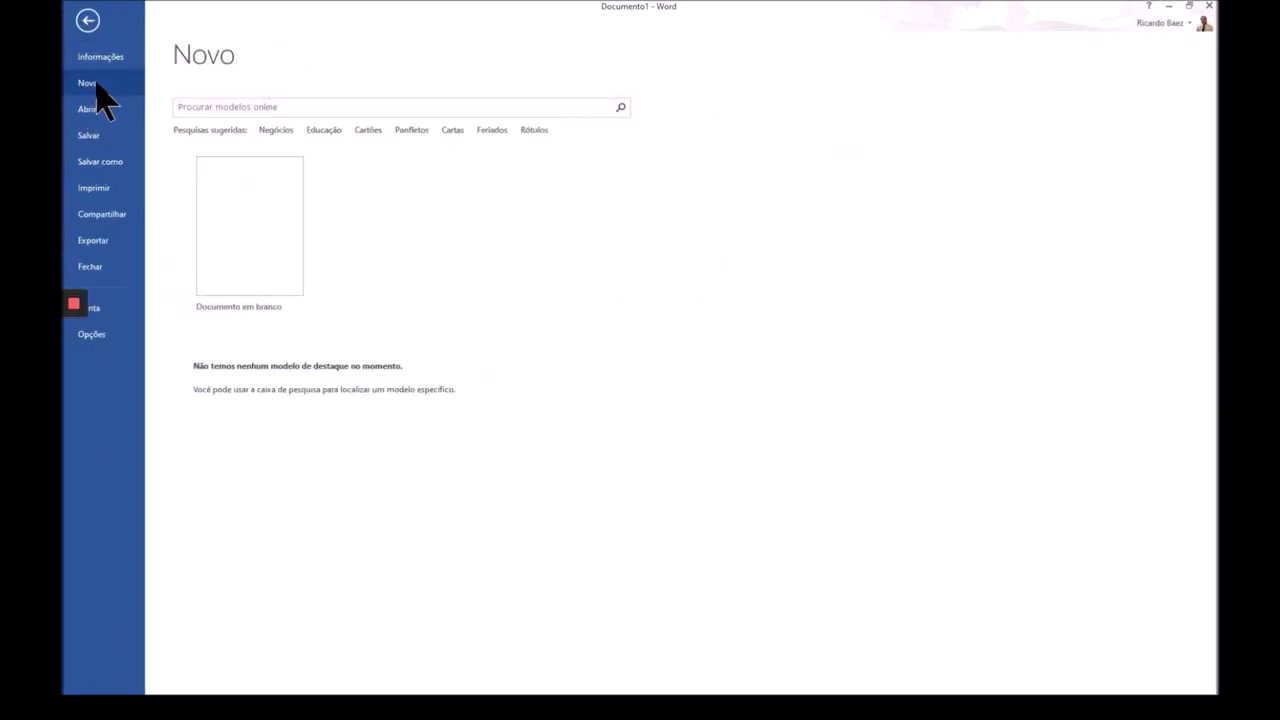
left_click(254, 273)
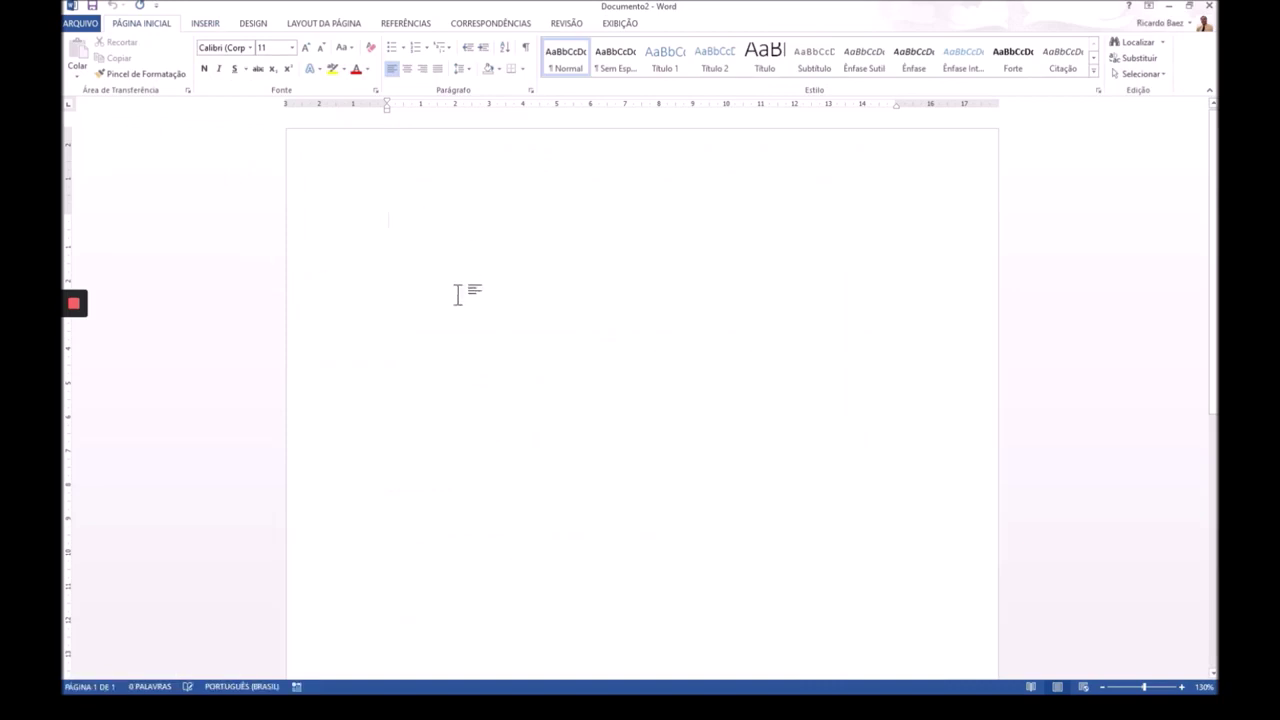
type("obser")
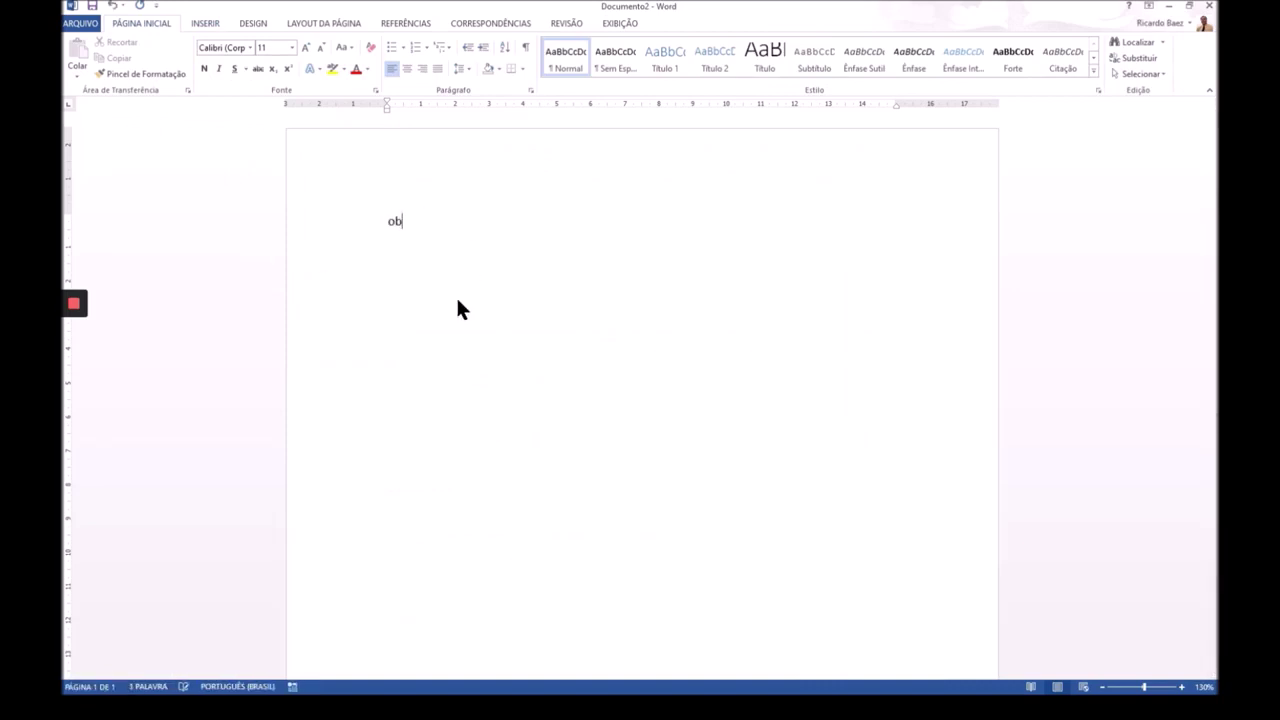
type("vação")
key("F3")
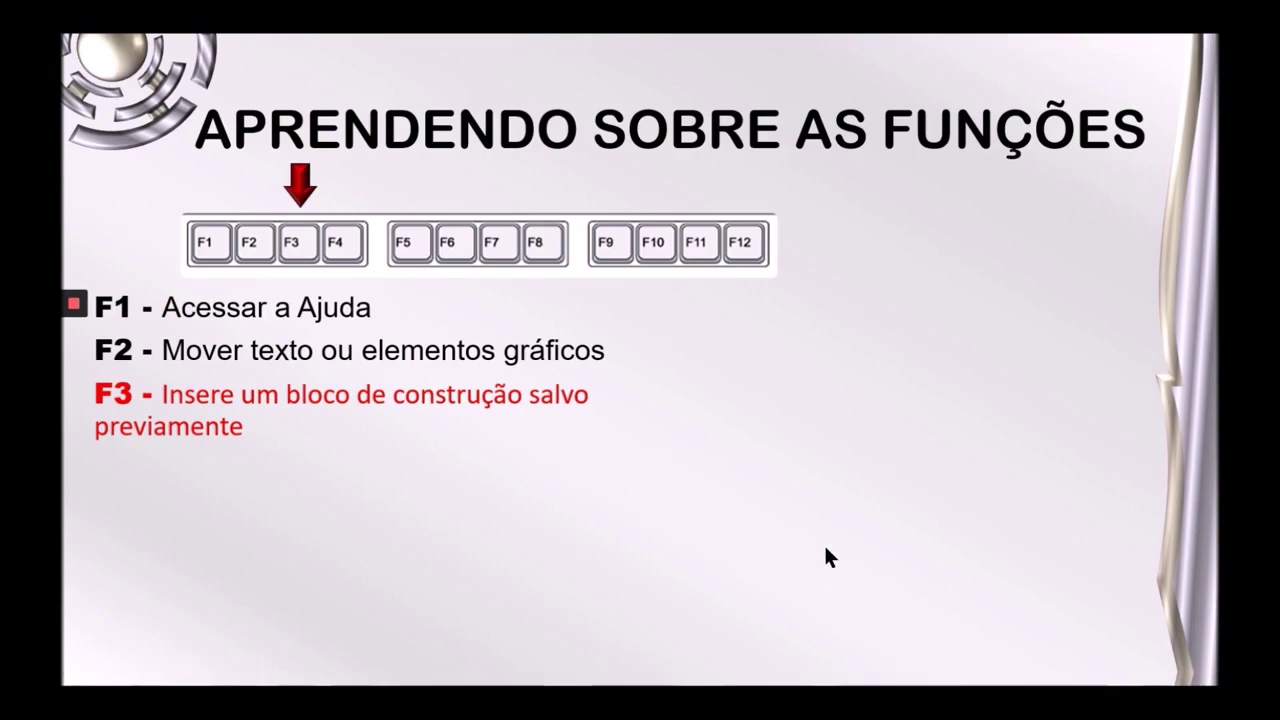
Step: Advance the slide show to the F4 entry, switch to Word and bold the first line of the first paragraph
key("Right")
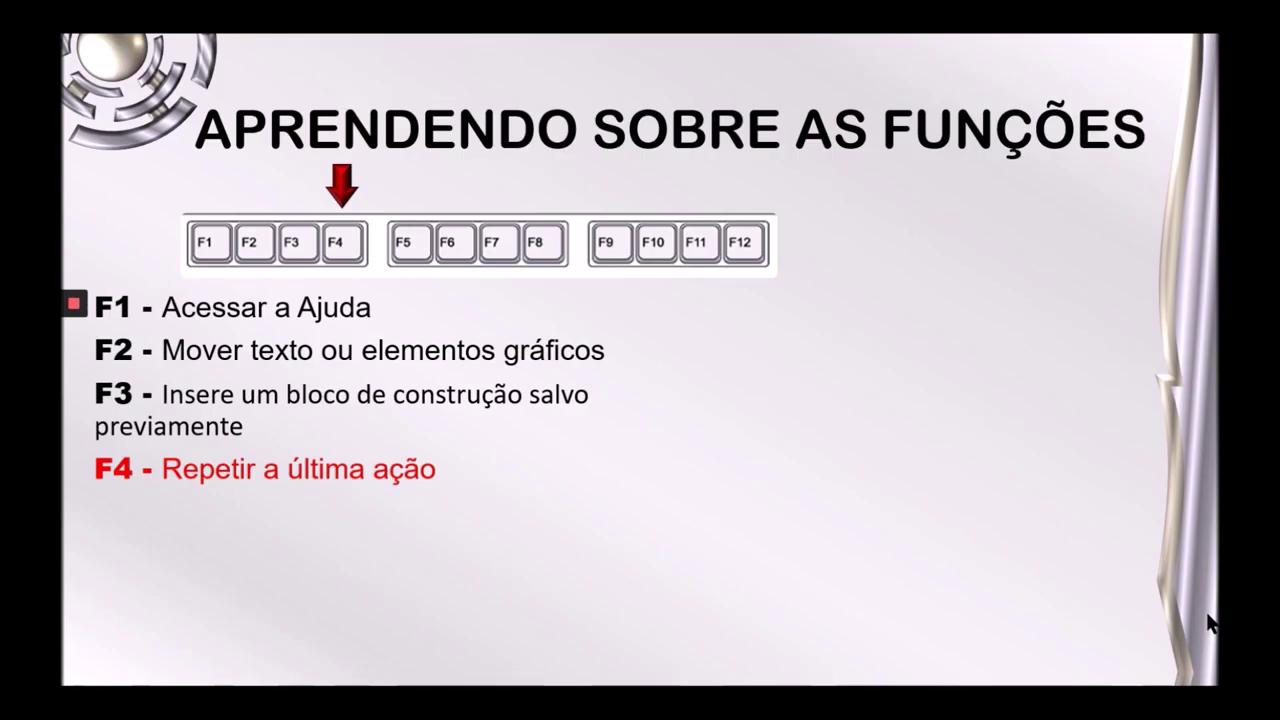
key("alt+Tab")
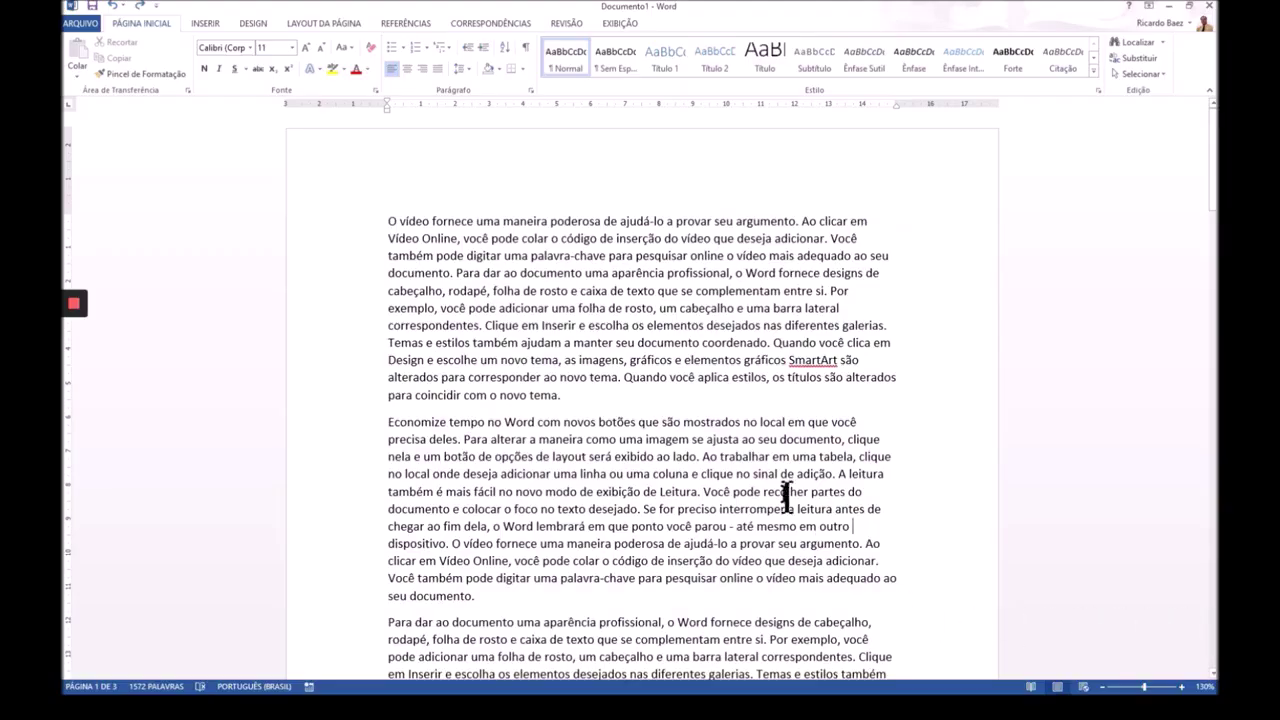
left_click(363, 233)
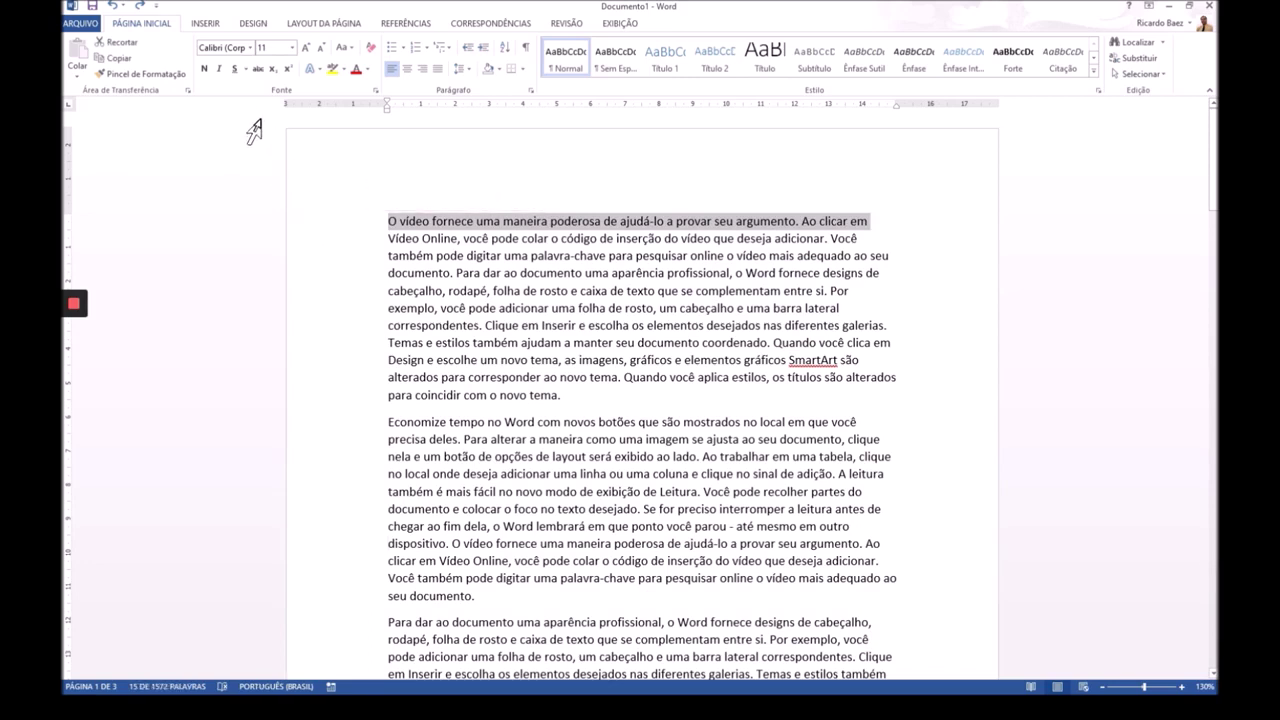
left_click(205, 69)
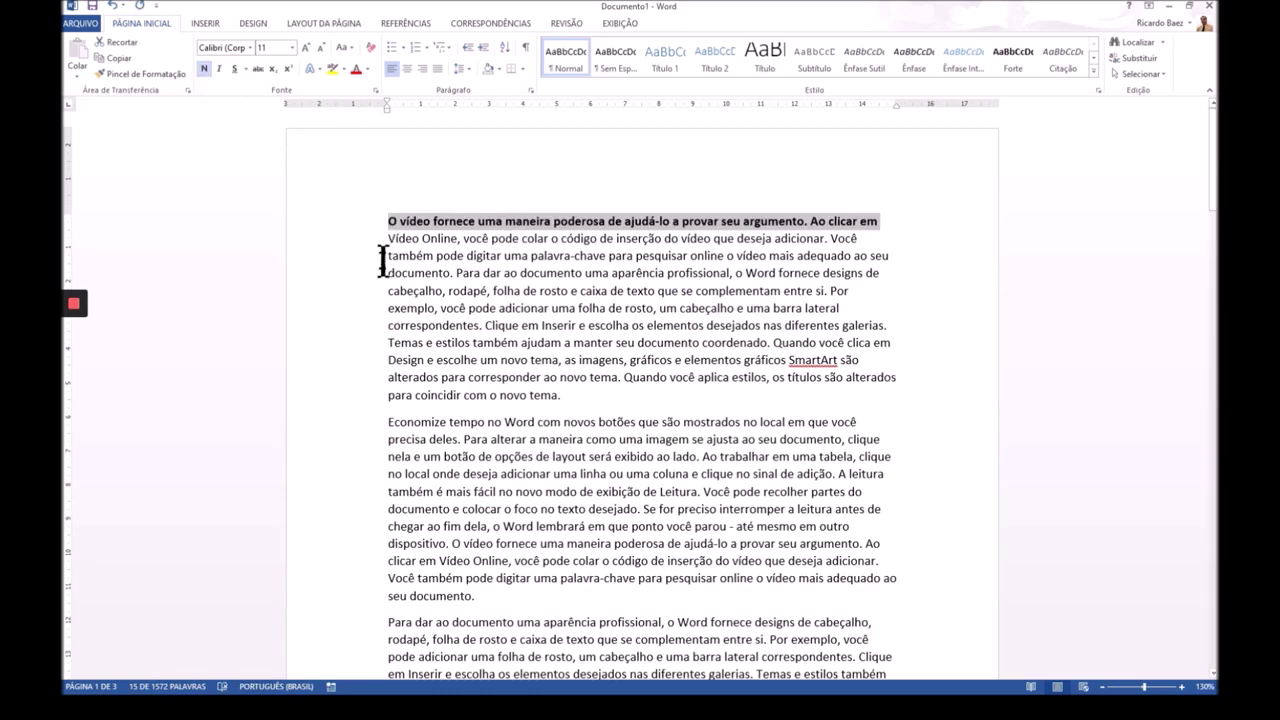
Step: Apply bold to the first paragraph's passage from "também ajudam a manter" through "as imagens"
left_click(593, 308)
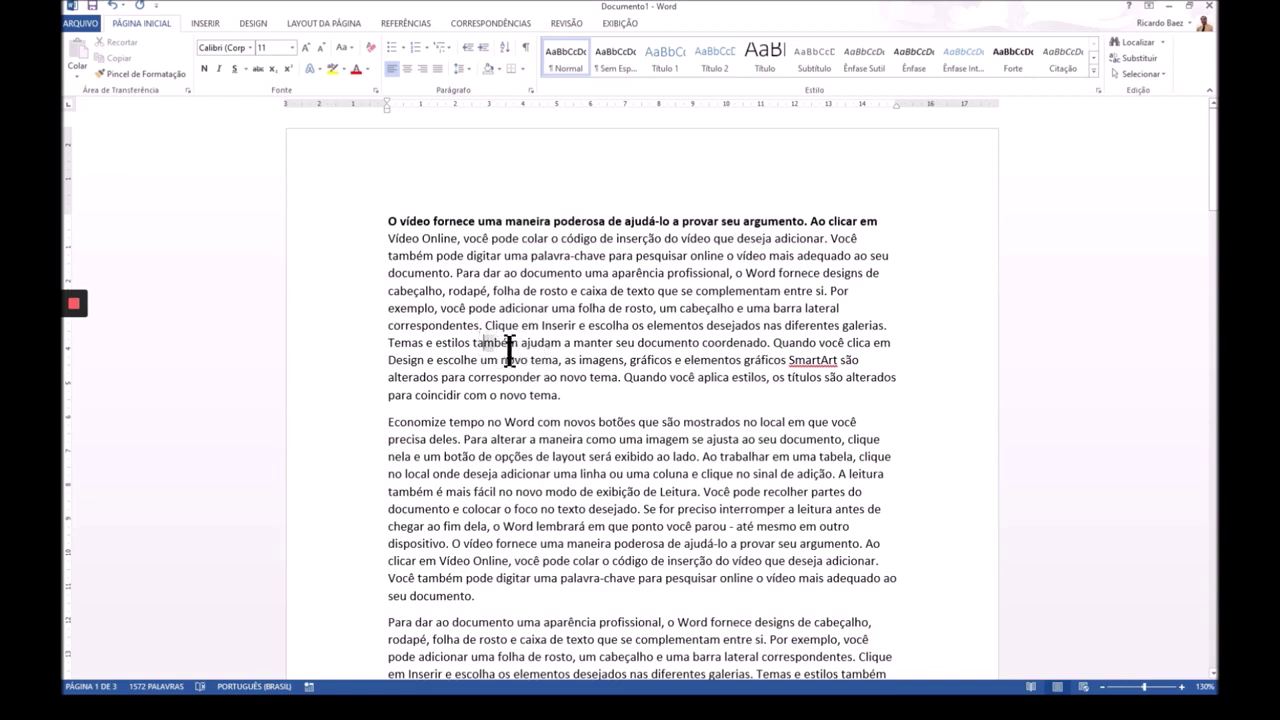
left_click_drag(506, 345, 594, 352)
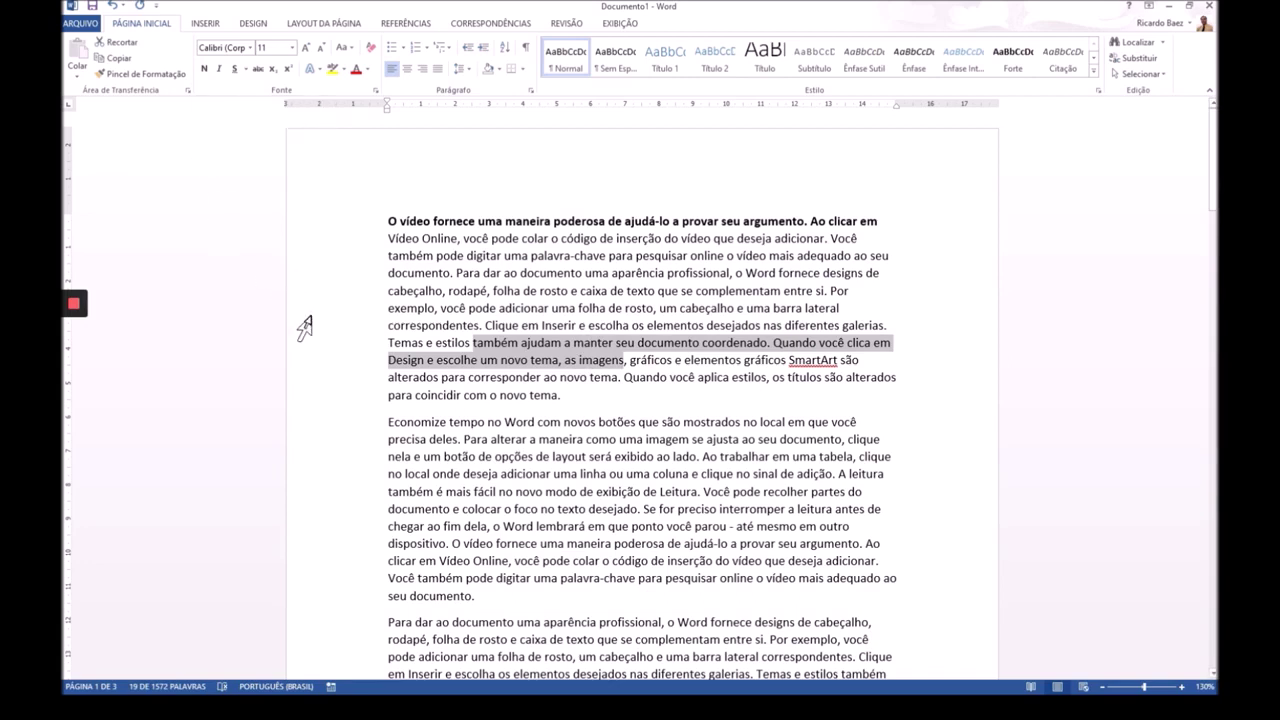
key("ctrl+n")
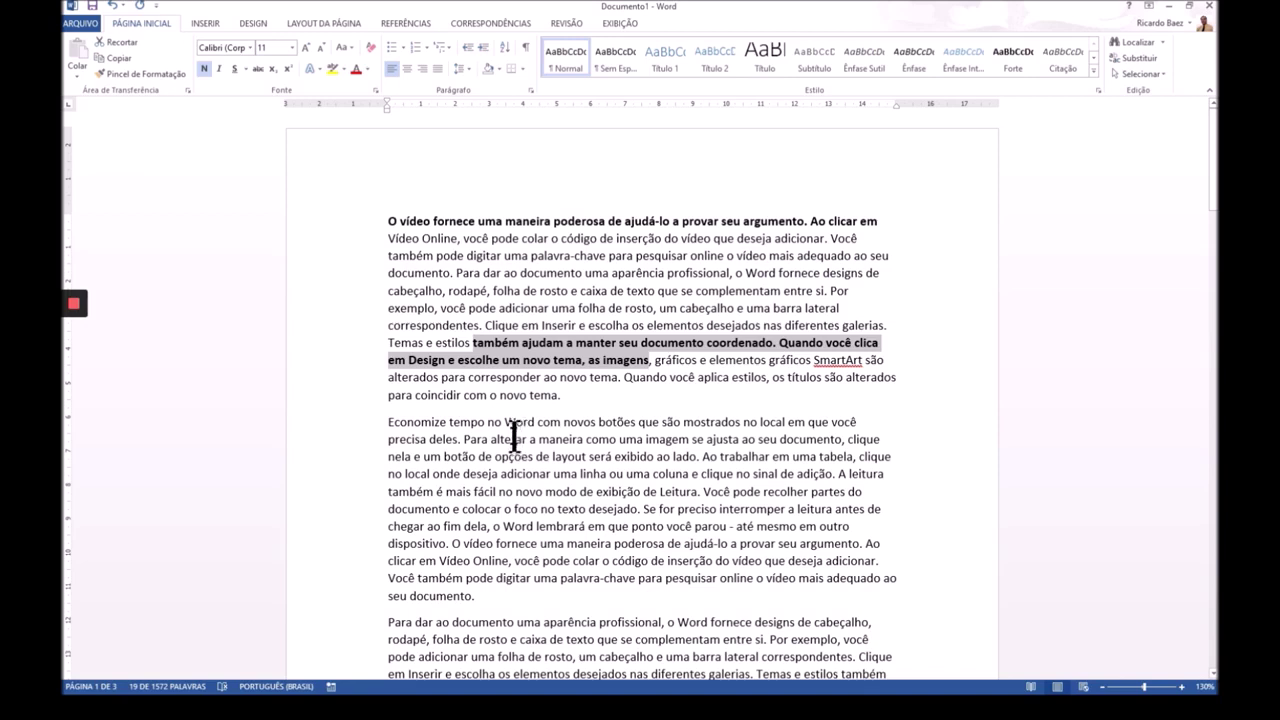
Step: Make the word "Economize" at the start of the second paragraph bold and red
double_click(415, 422)
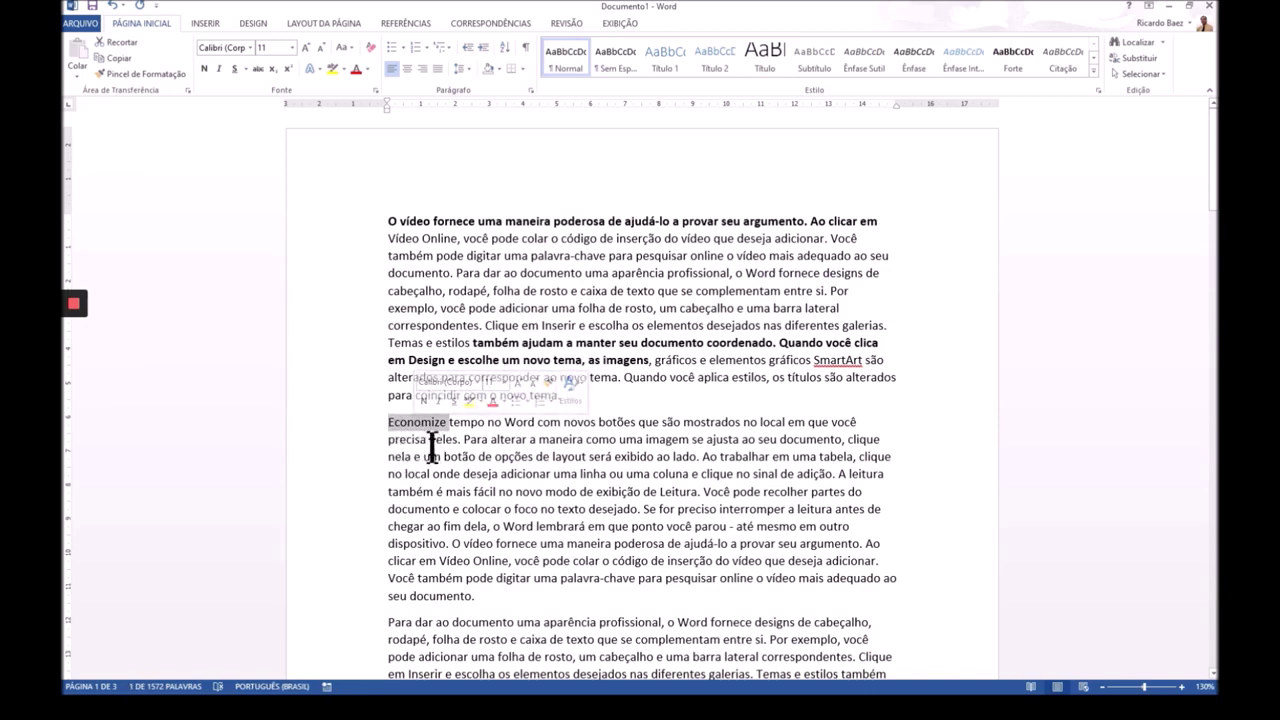
left_click(204, 68)
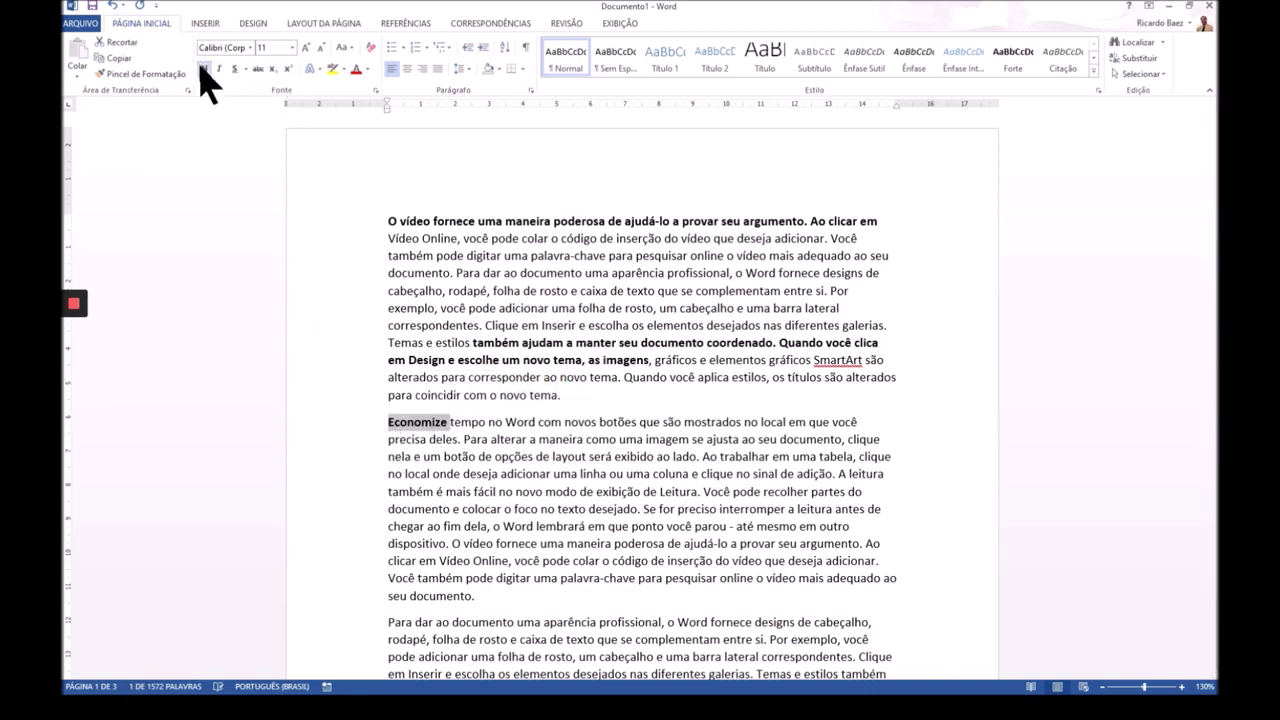
left_click(356, 69)
left_click(648, 458)
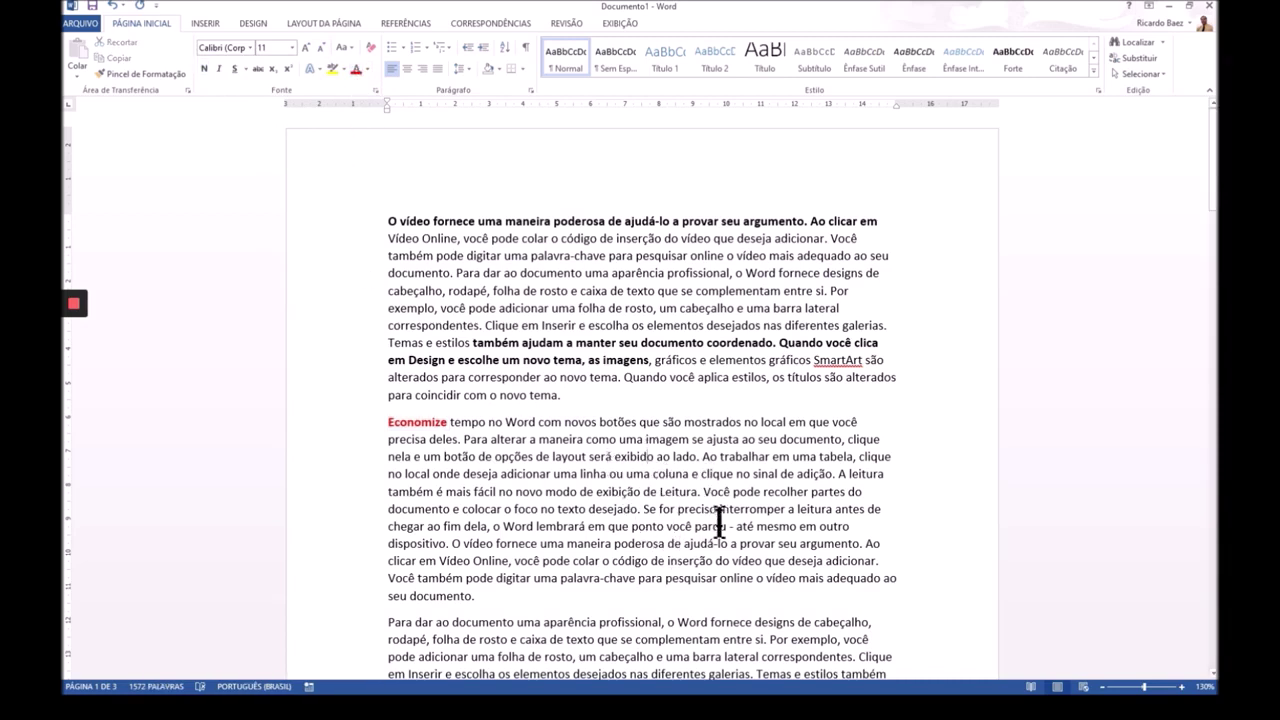
Step: Repeat the last font color action on the word "botões" in the second paragraph's first line
double_click(617, 422)
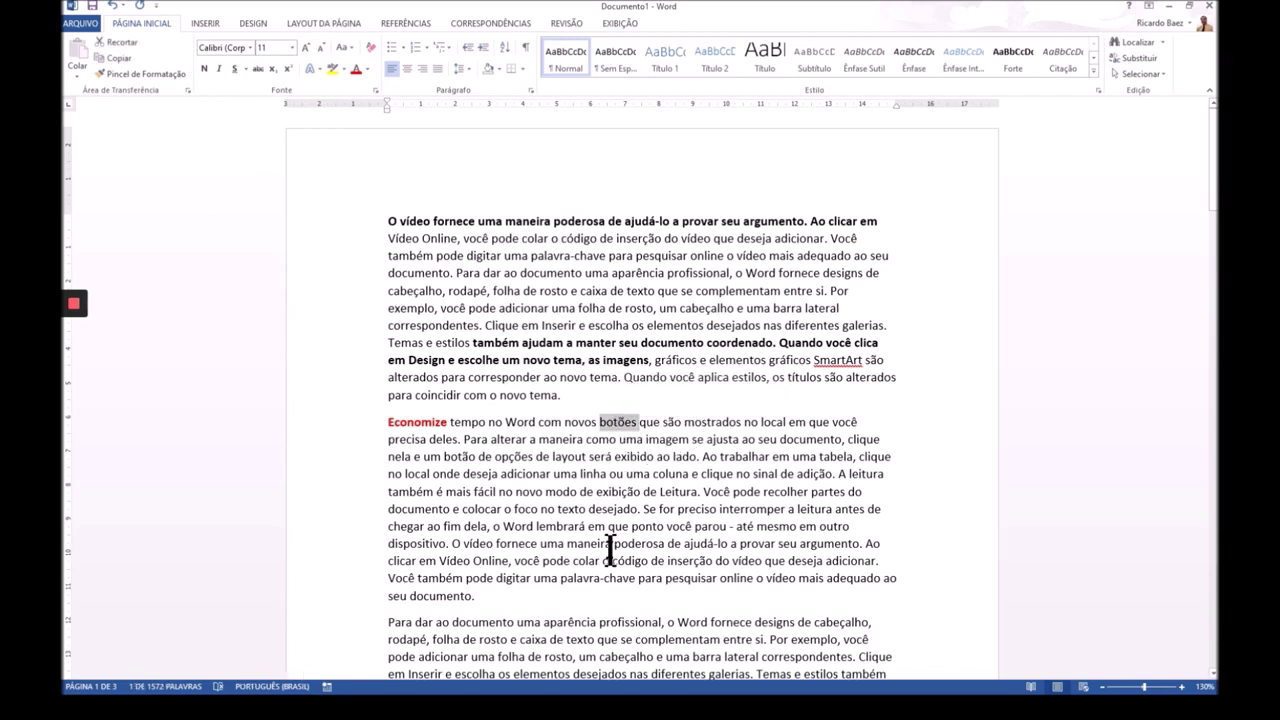
key("F4")
left_click(609, 474)
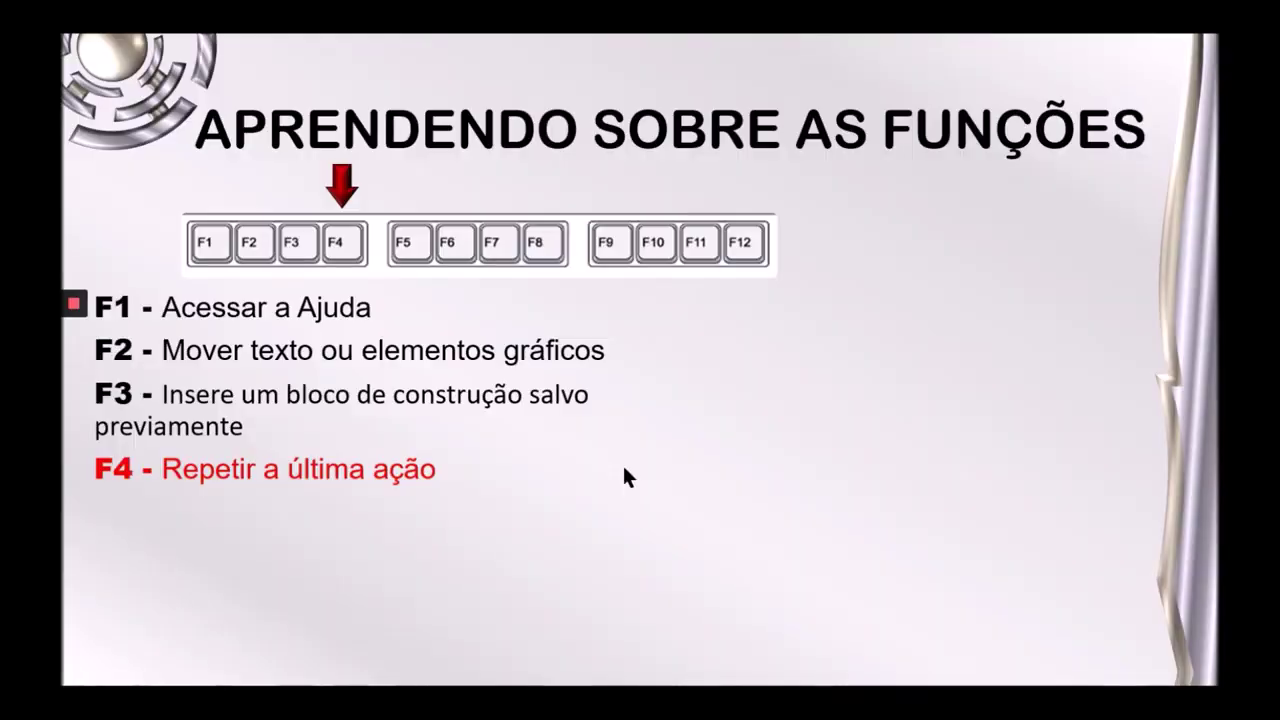
Step: Advance the slide show to the F5 entry, switch to Word and look through the document from its first line to its last page
left_click(687, 545)
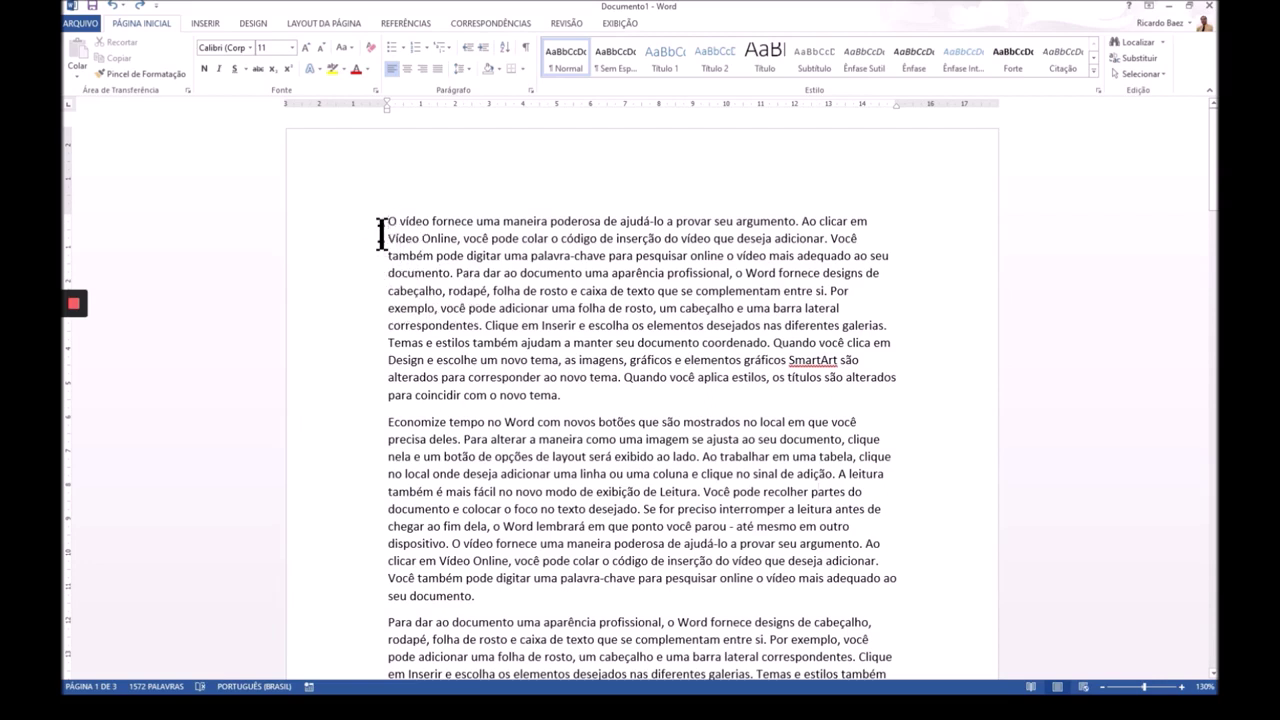
left_click(381, 234)
scroll(603, 425, "down", 8)
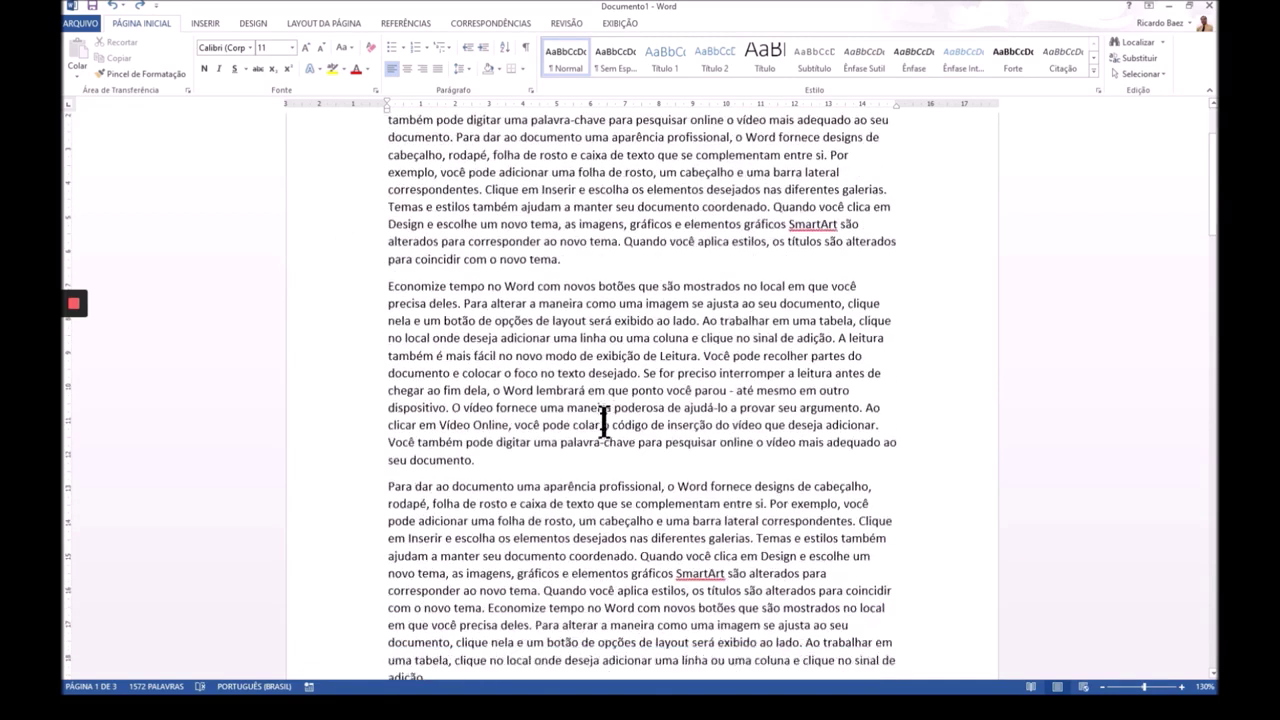
scroll(603, 425, "down", 20)
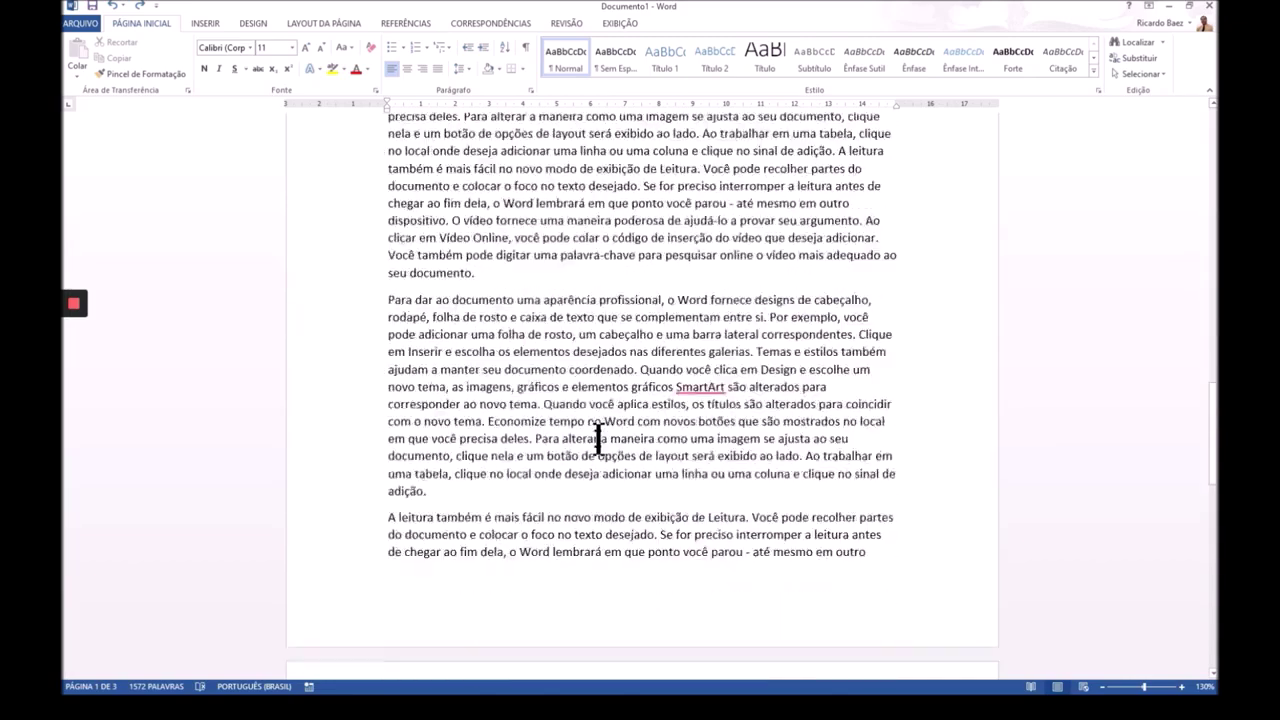
scroll(597, 437, "down", 10)
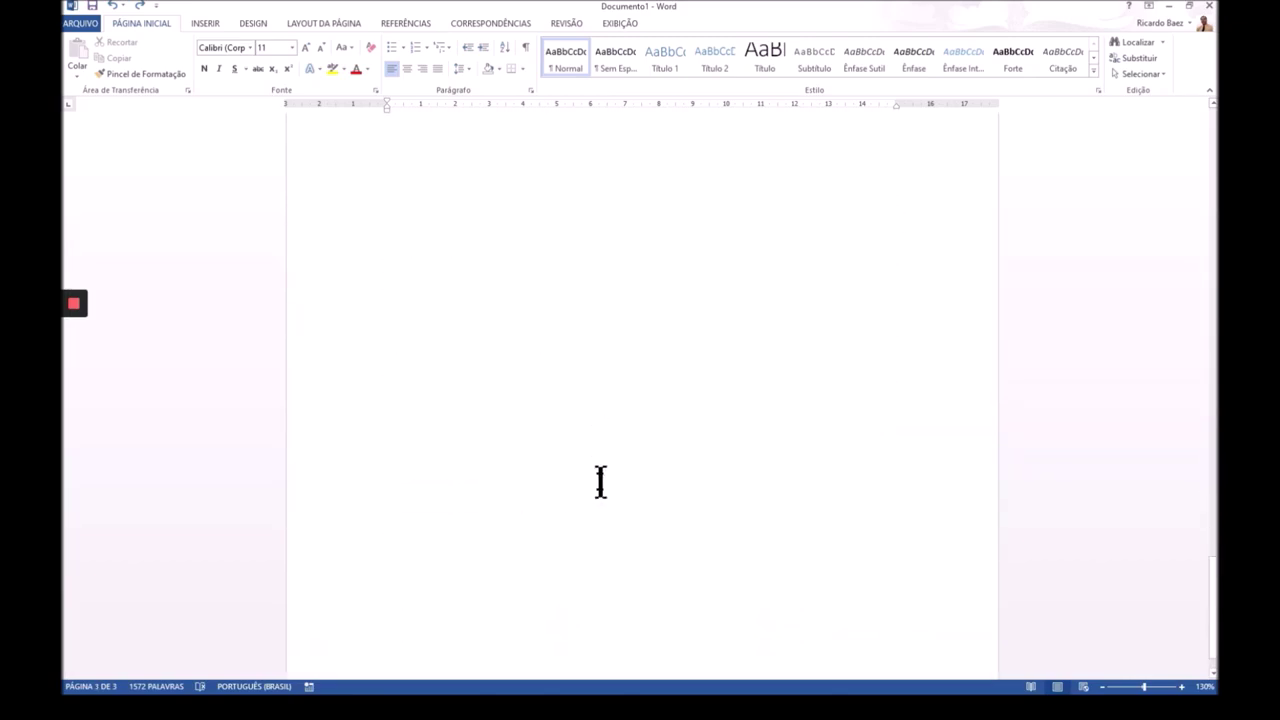
scroll(600, 480, "up", 8)
scroll(600, 495, "up", 15)
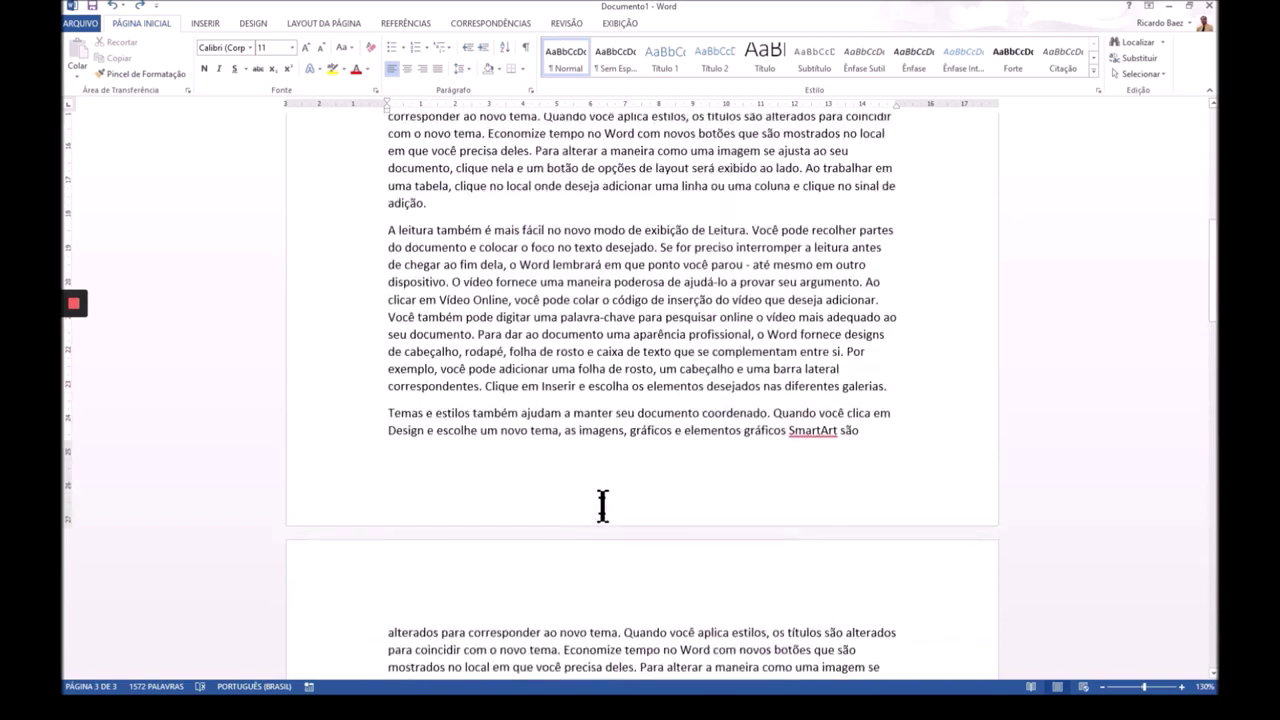
scroll(603, 500, "up", 3)
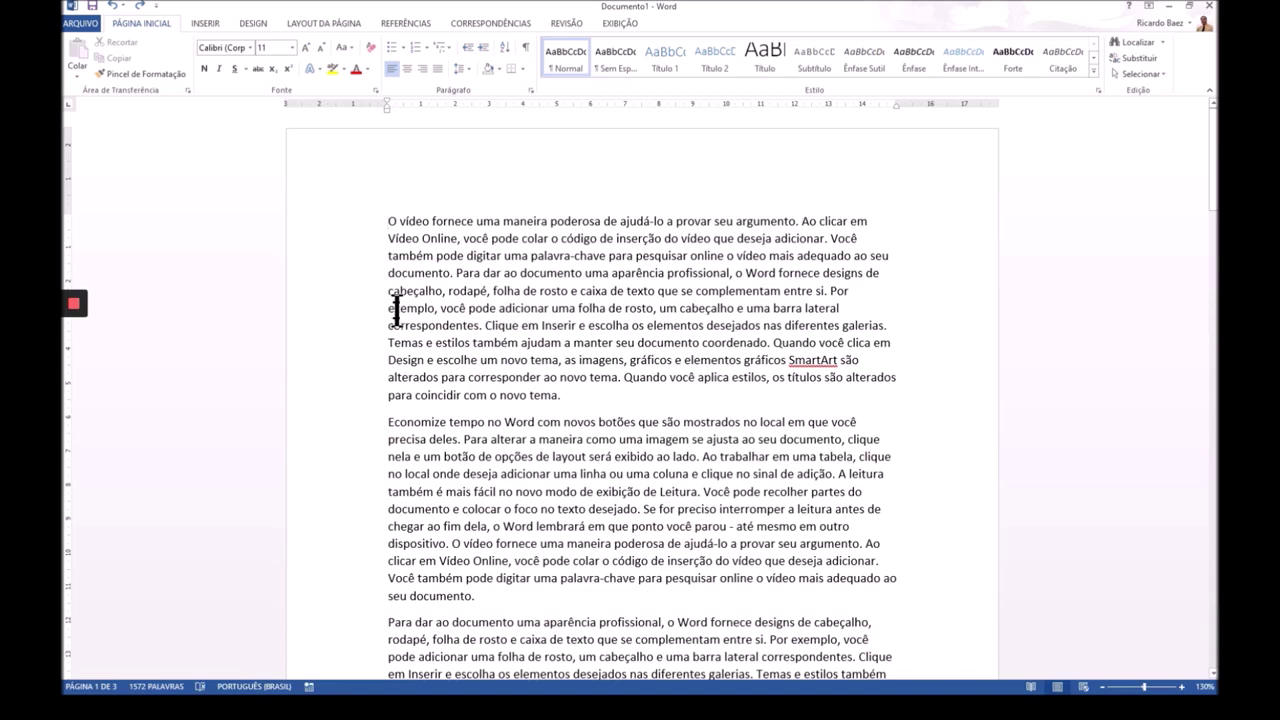
Step: Use the Go To command to jump to line 5 of the document and close the dialog
key("ctrl+g")
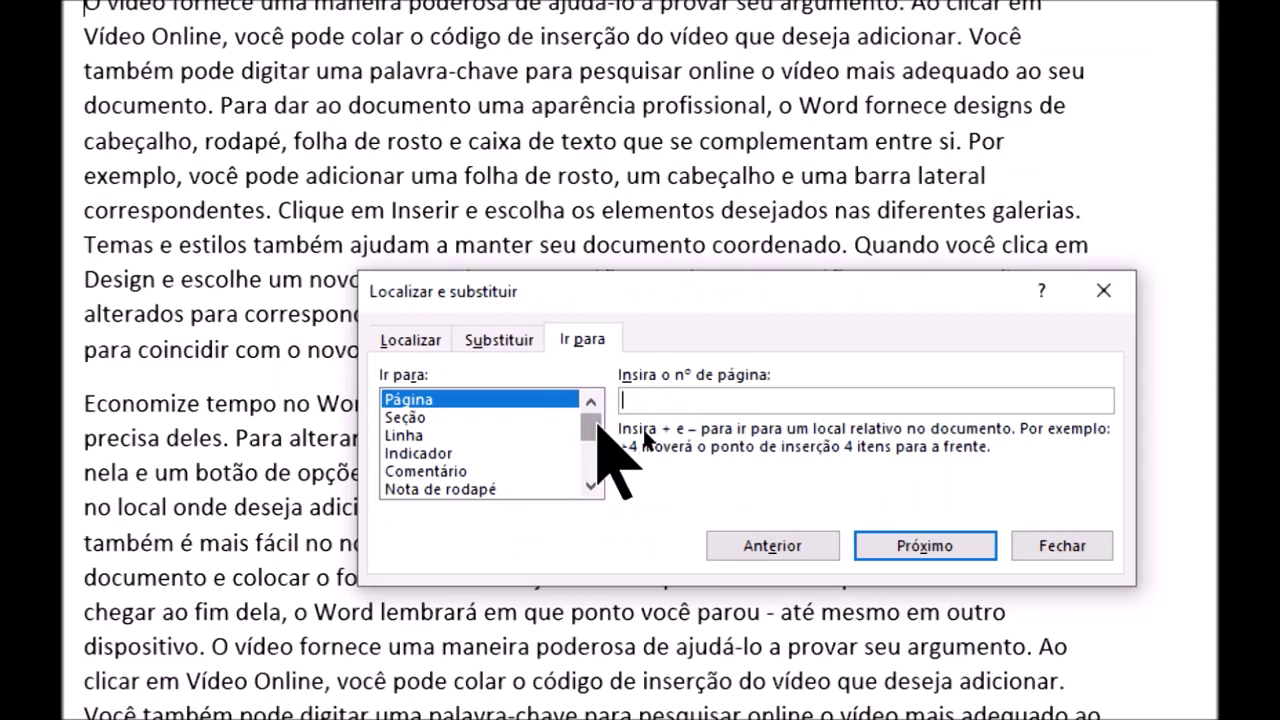
mouse_move(590, 428)
left_mouse_down()
mouse_move(590, 487)
mouse_move(592, 405)
left_mouse_up()
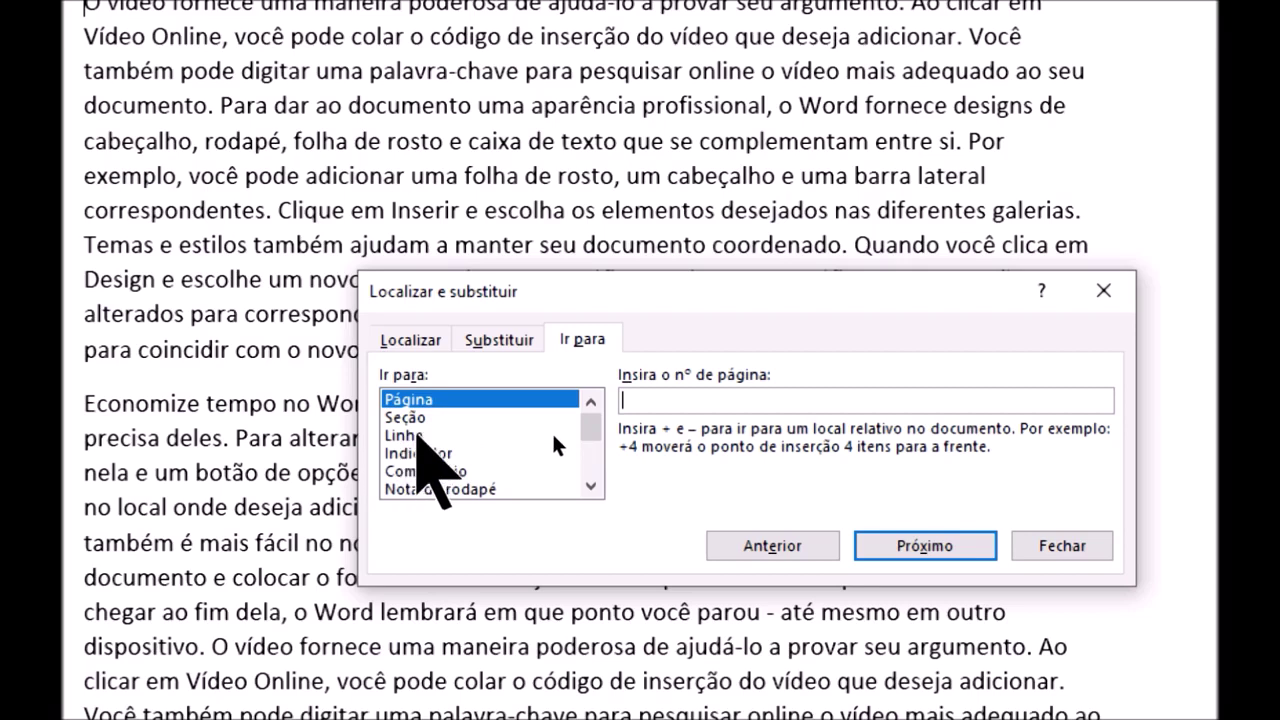
left_click(553, 437)
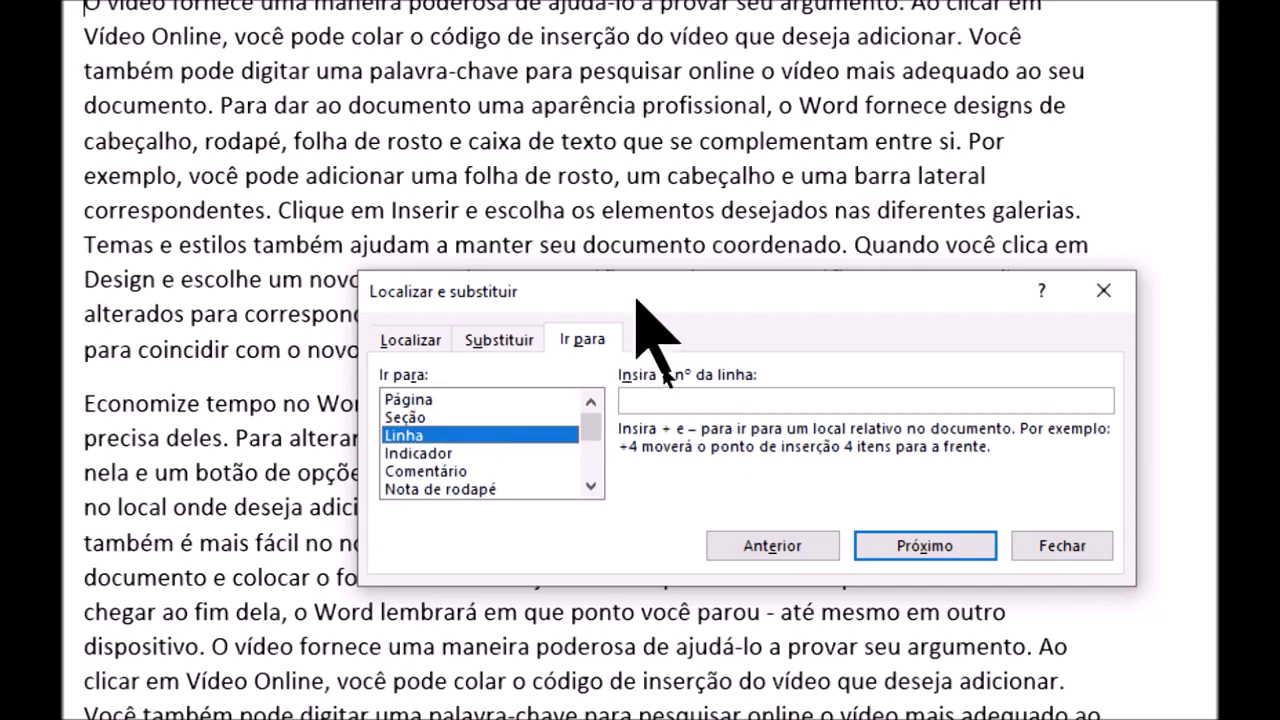
left_click_drag(634, 290, 370, 180)
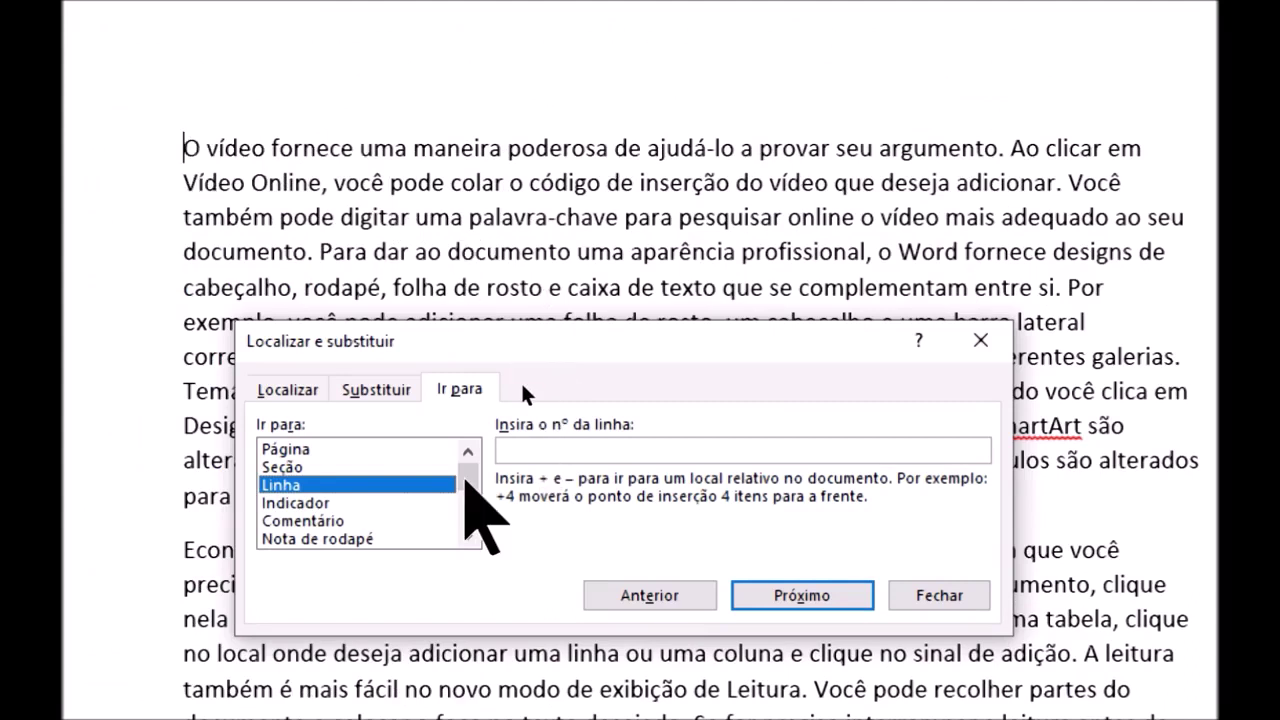
left_click(522, 448)
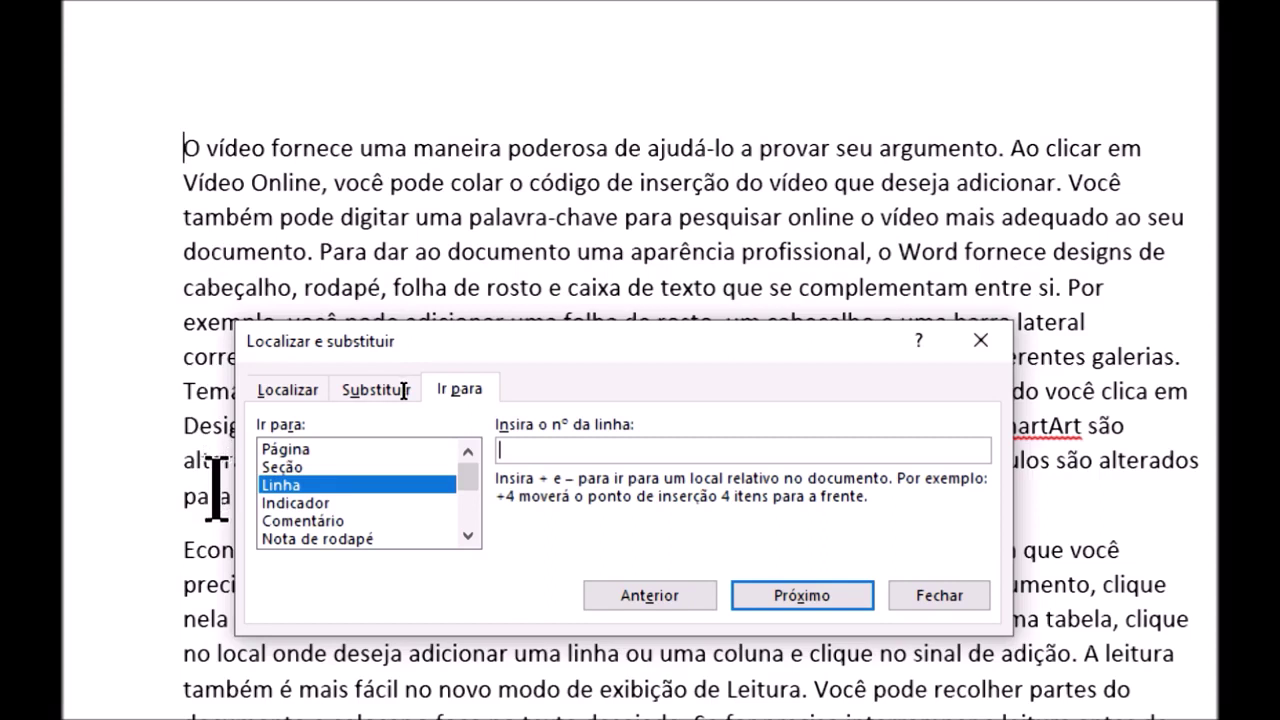
type("5")
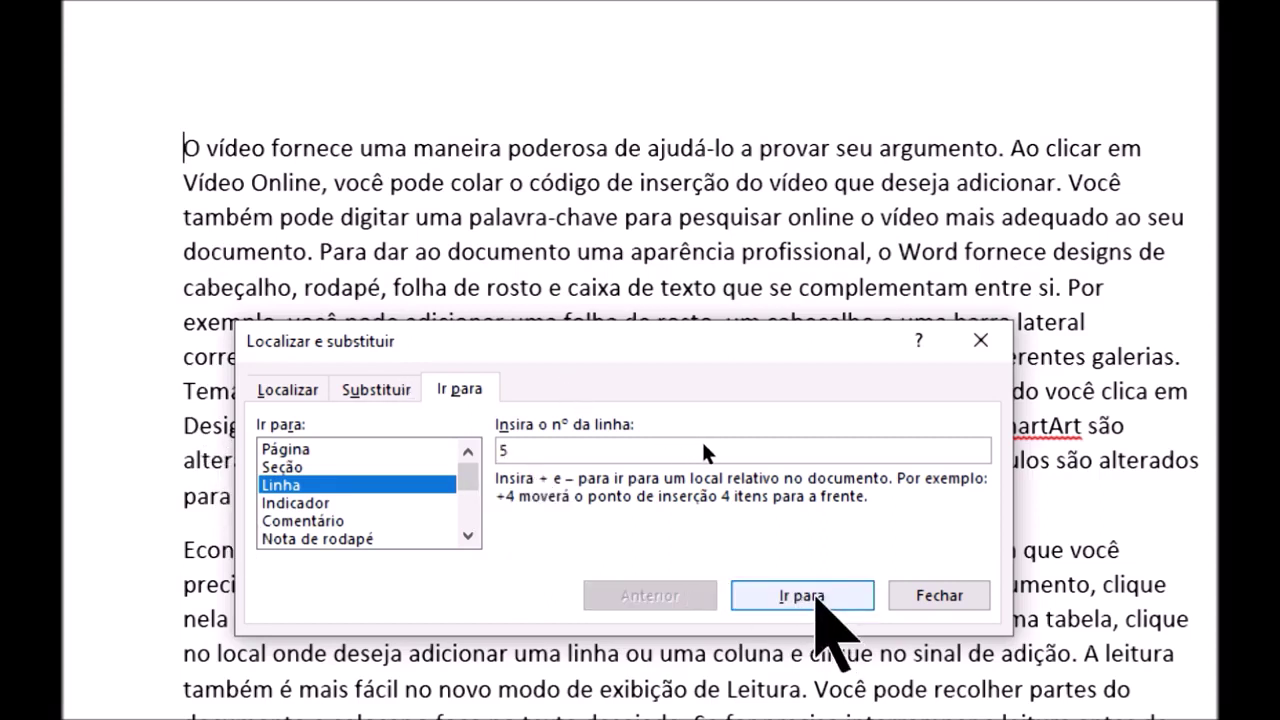
key("Return")
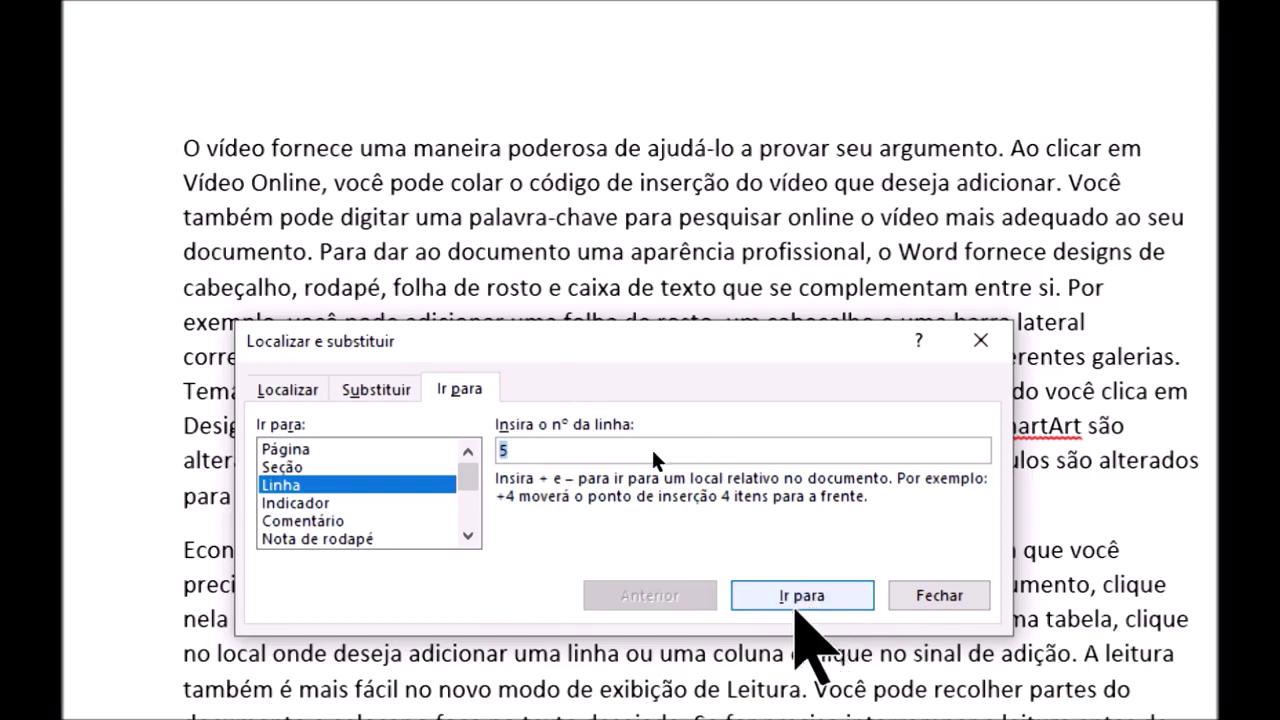
left_click(928, 594)
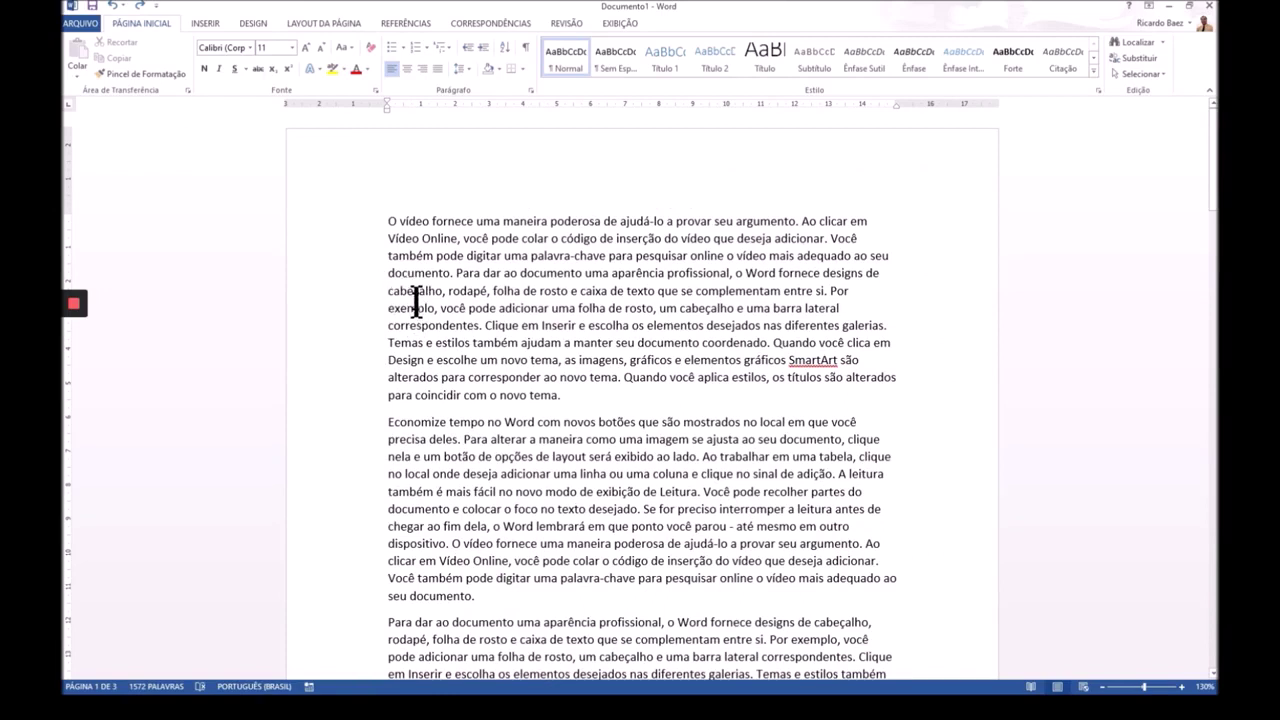
Step: Use the Go To command to jump to page 3 of the document and close the dialog
key("F5")
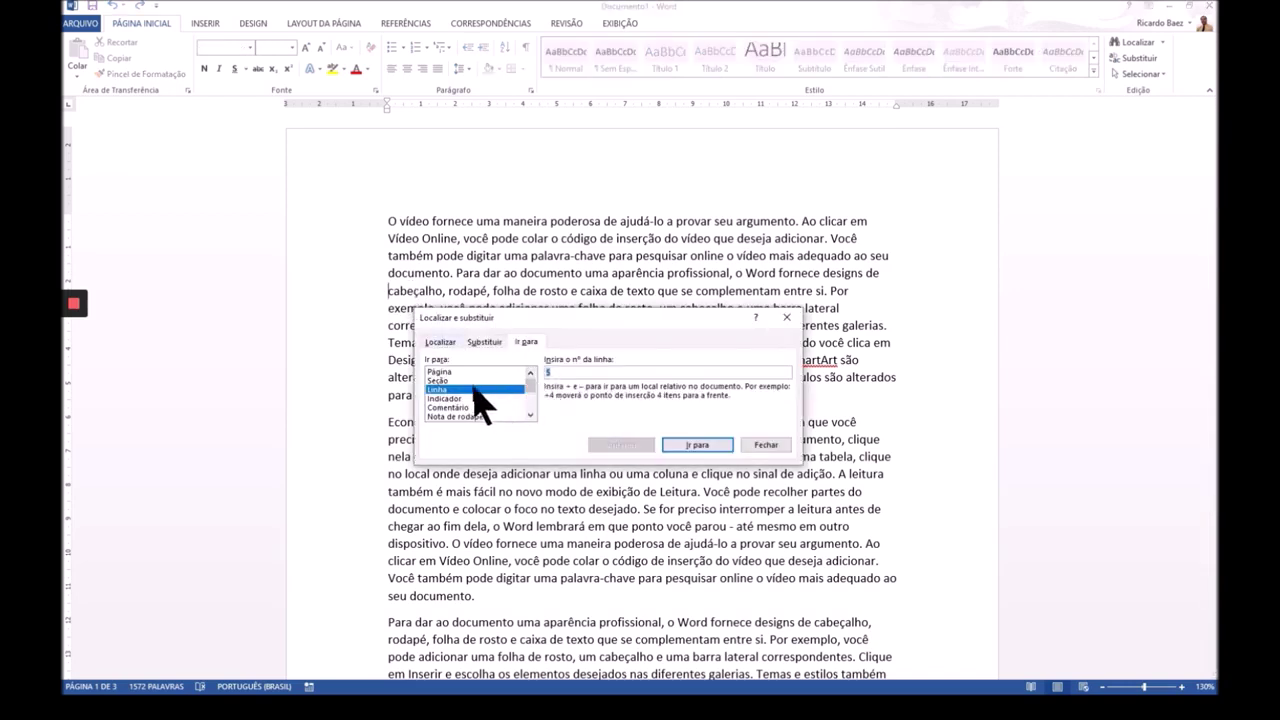
left_click(455, 373)
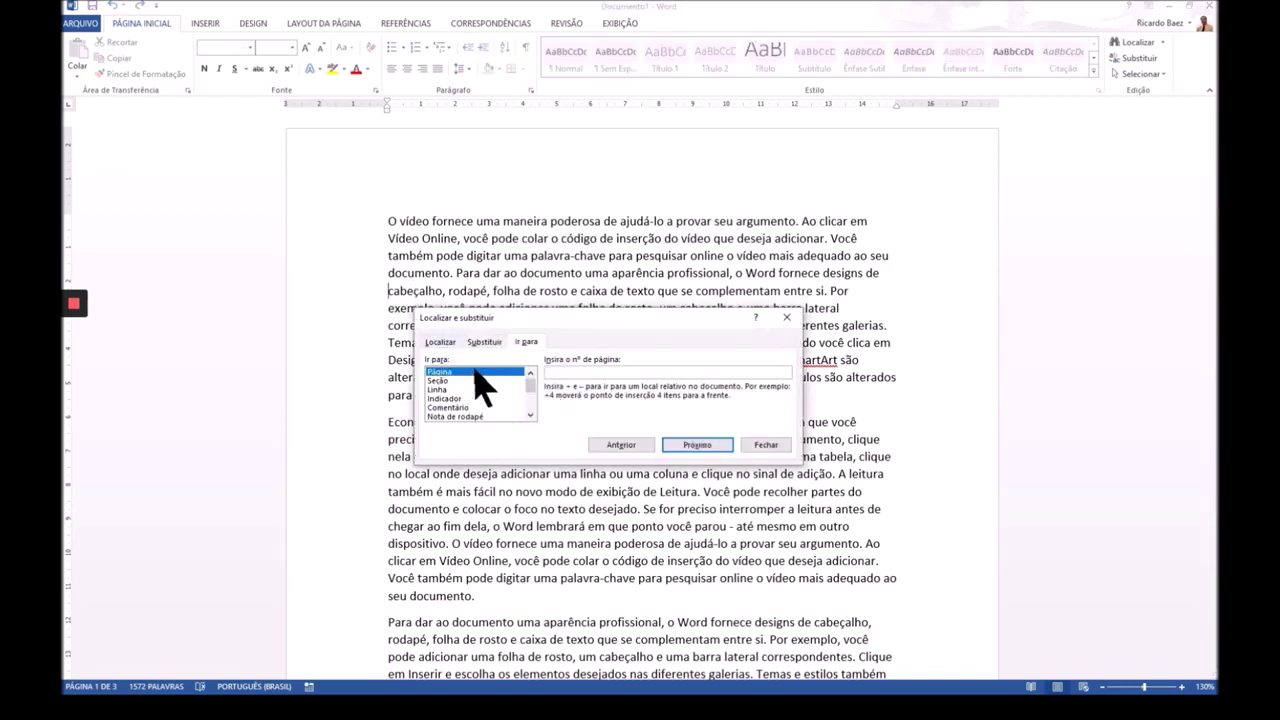
left_click(557, 373)
type("3")
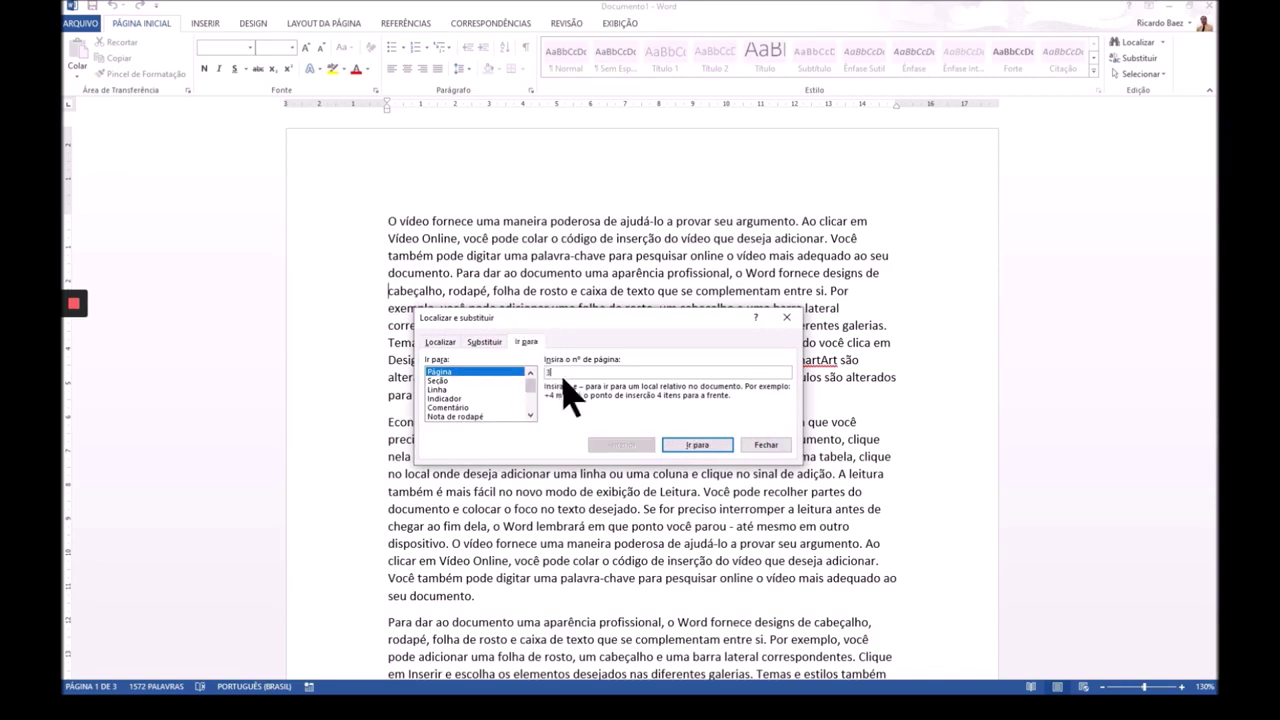
left_click(697, 446)
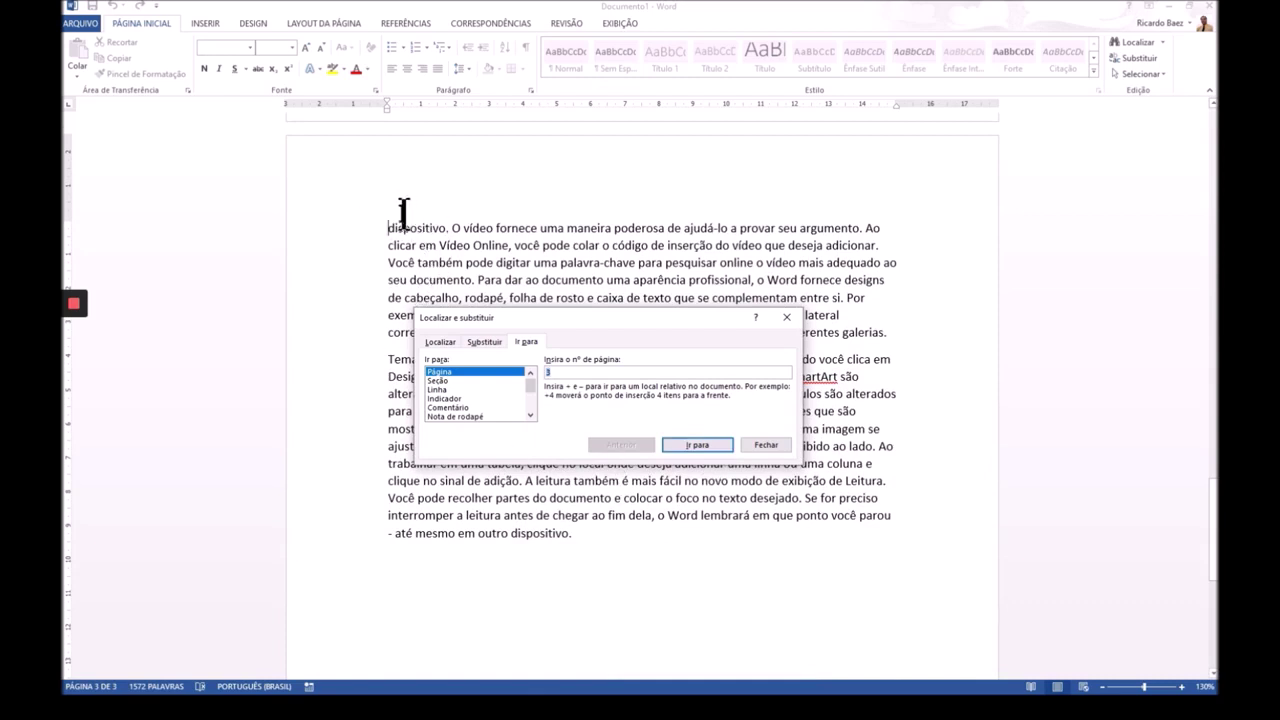
left_click(766, 445)
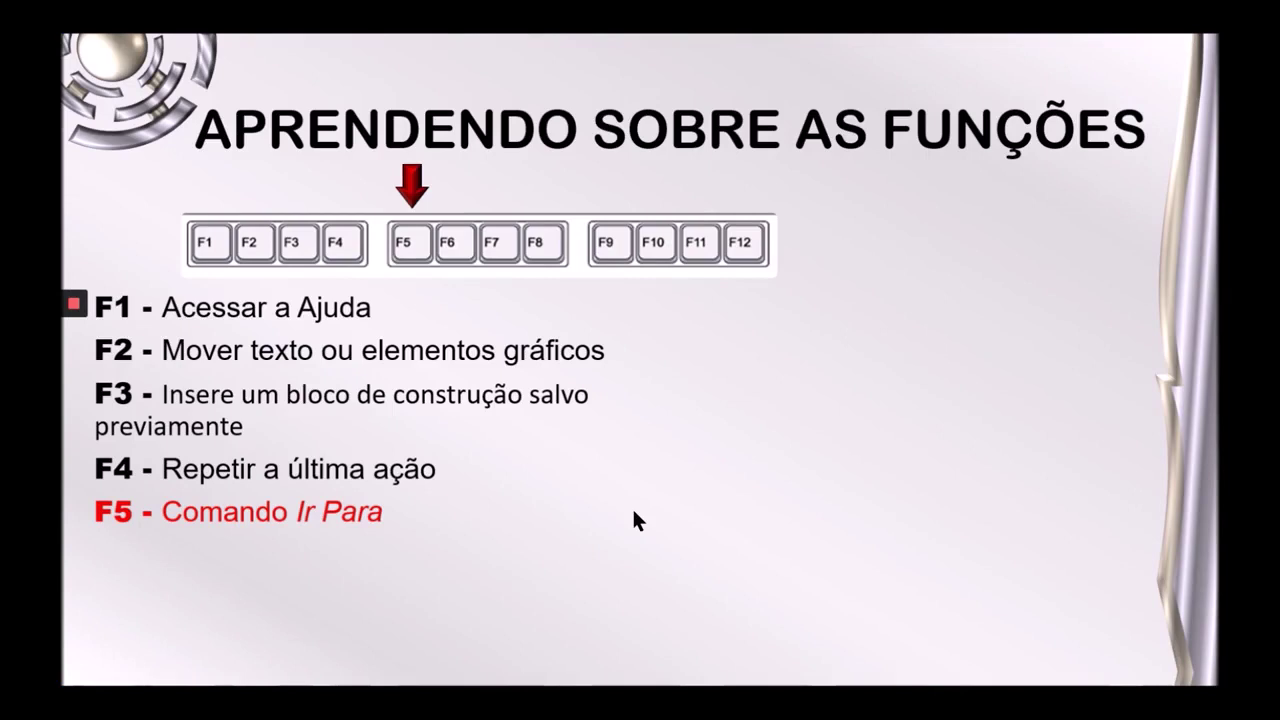
Step: Advance the slide show to the F6 entry, switch to Word and view the page thumbnails in the Navigation pane before closing it
left_click(623, 588)
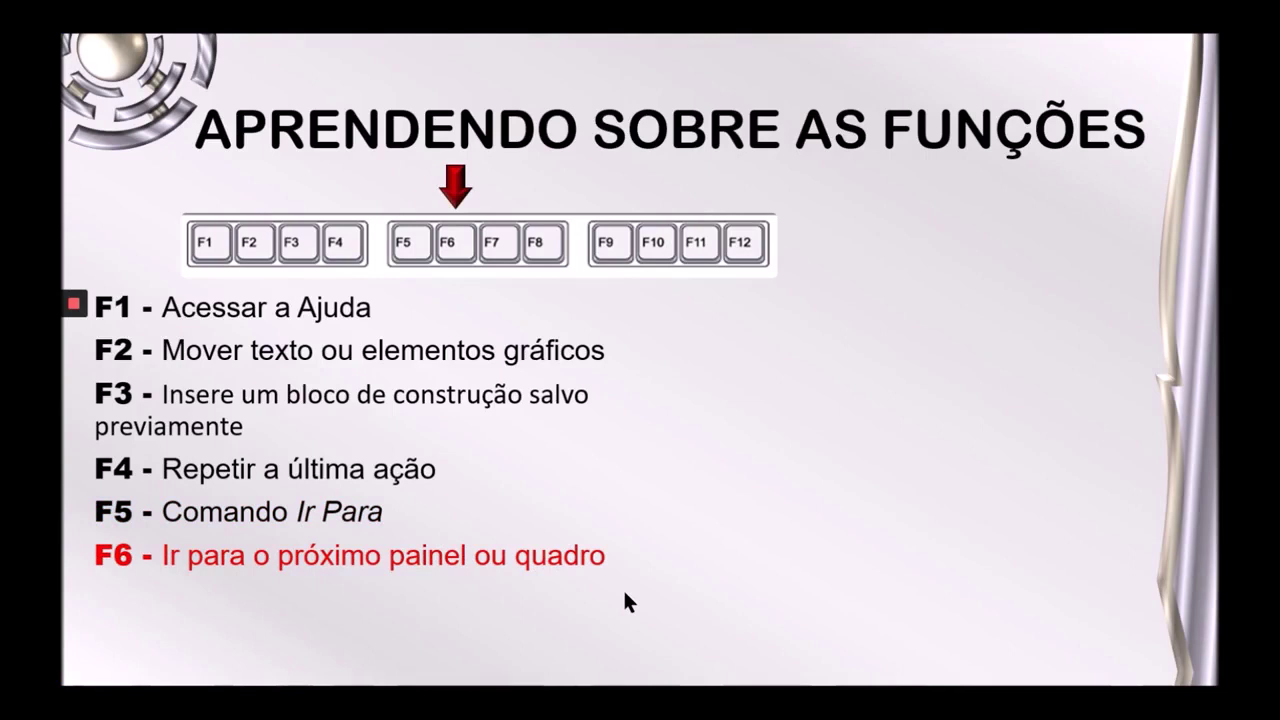
key("alt+Tab")
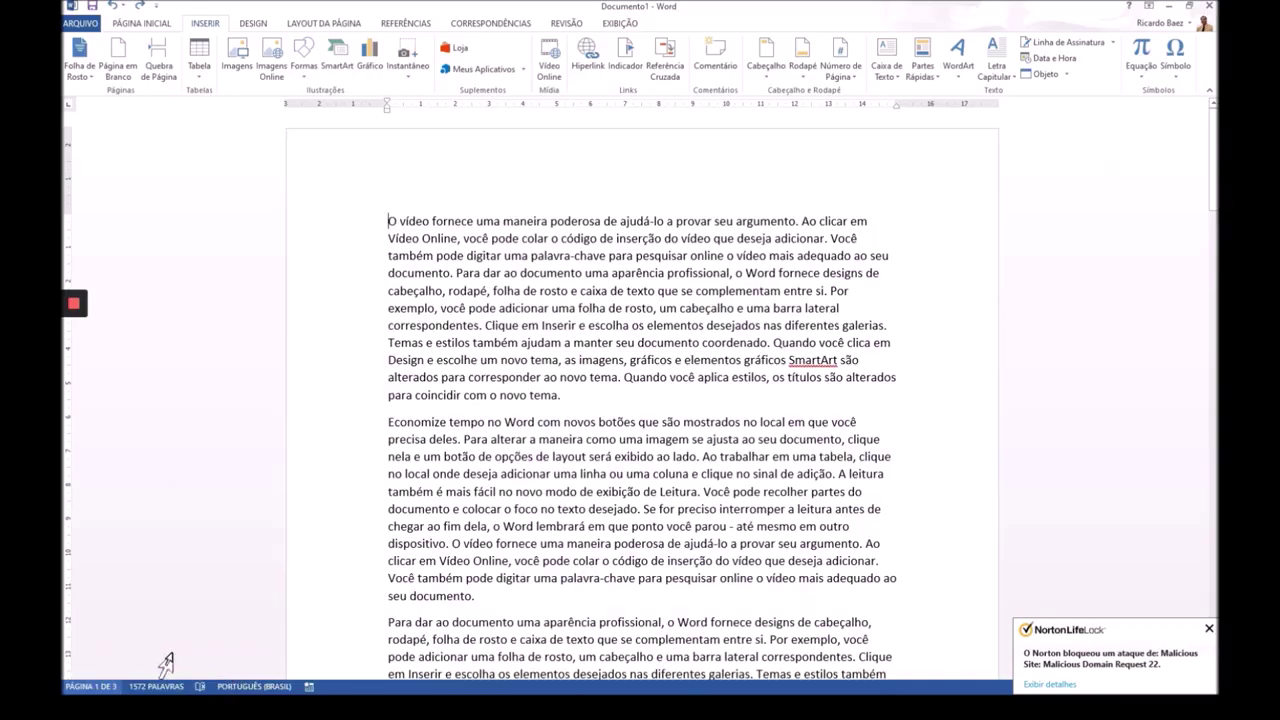
key("ctrl+l")
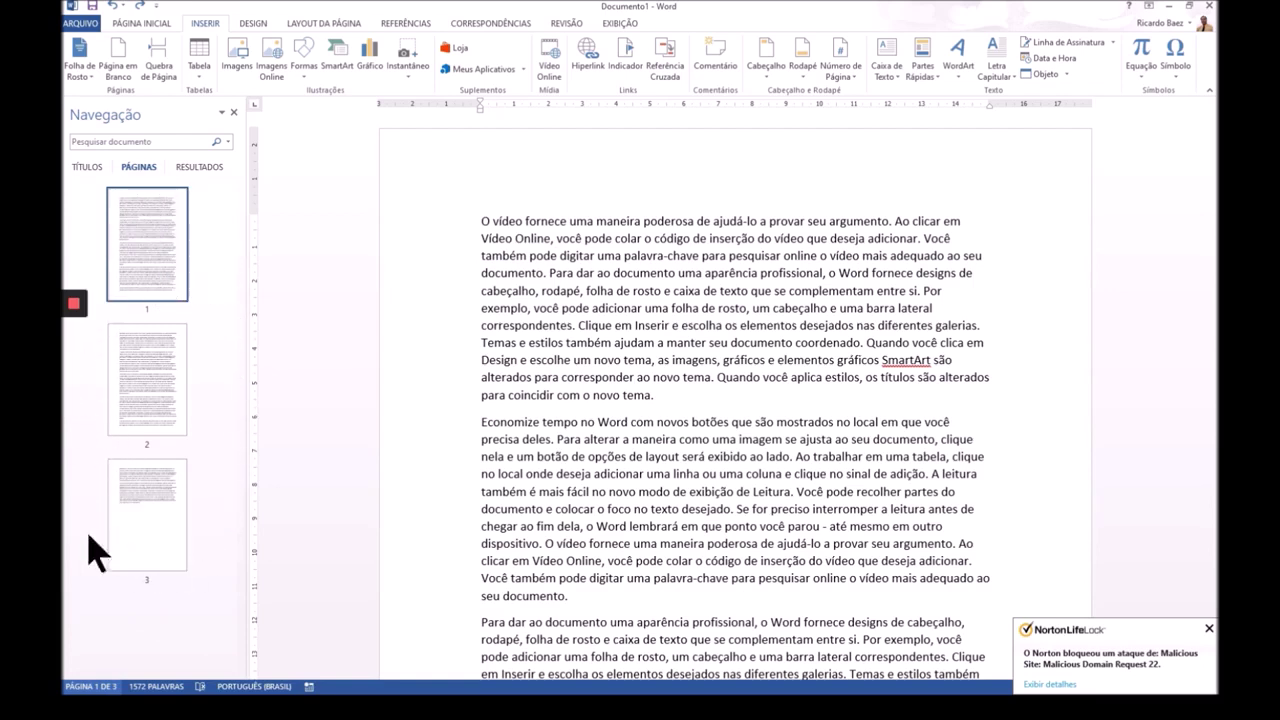
left_click(233, 113)
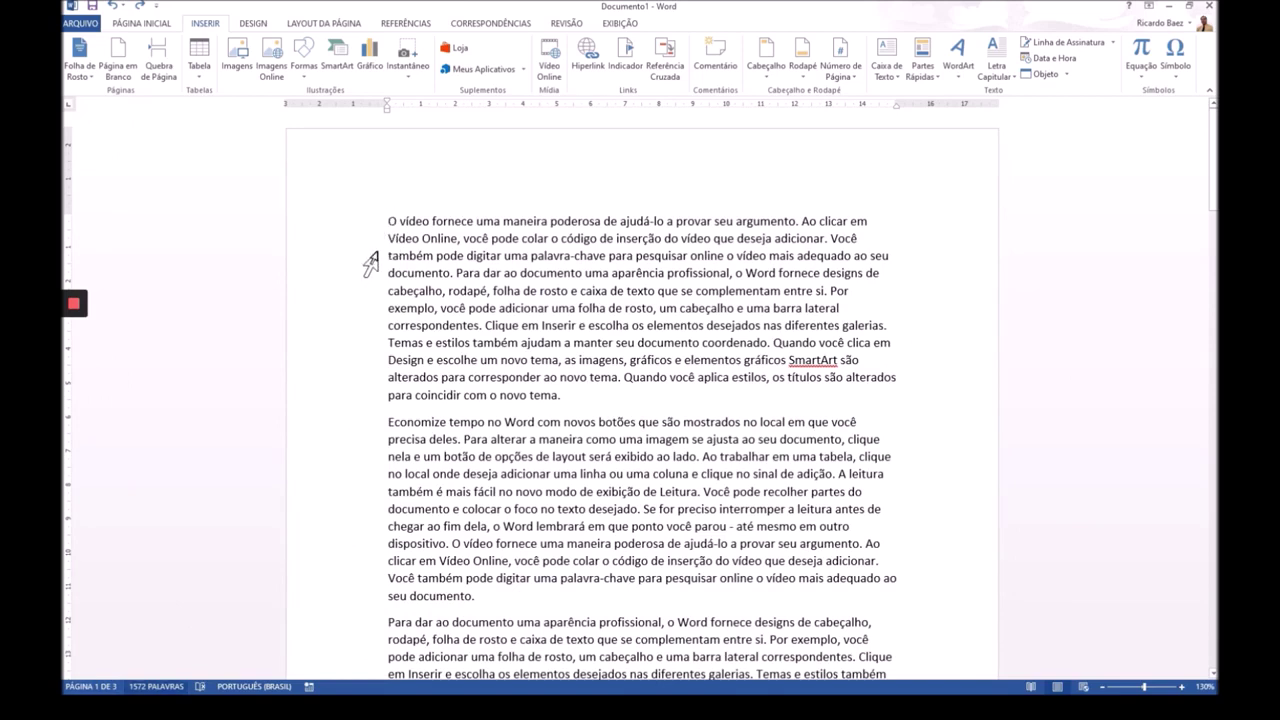
Step: Examine the document's word count statistics and the spelling suggestions for "SmartArt", closing both without making changes
key("ctrl+shift+g")
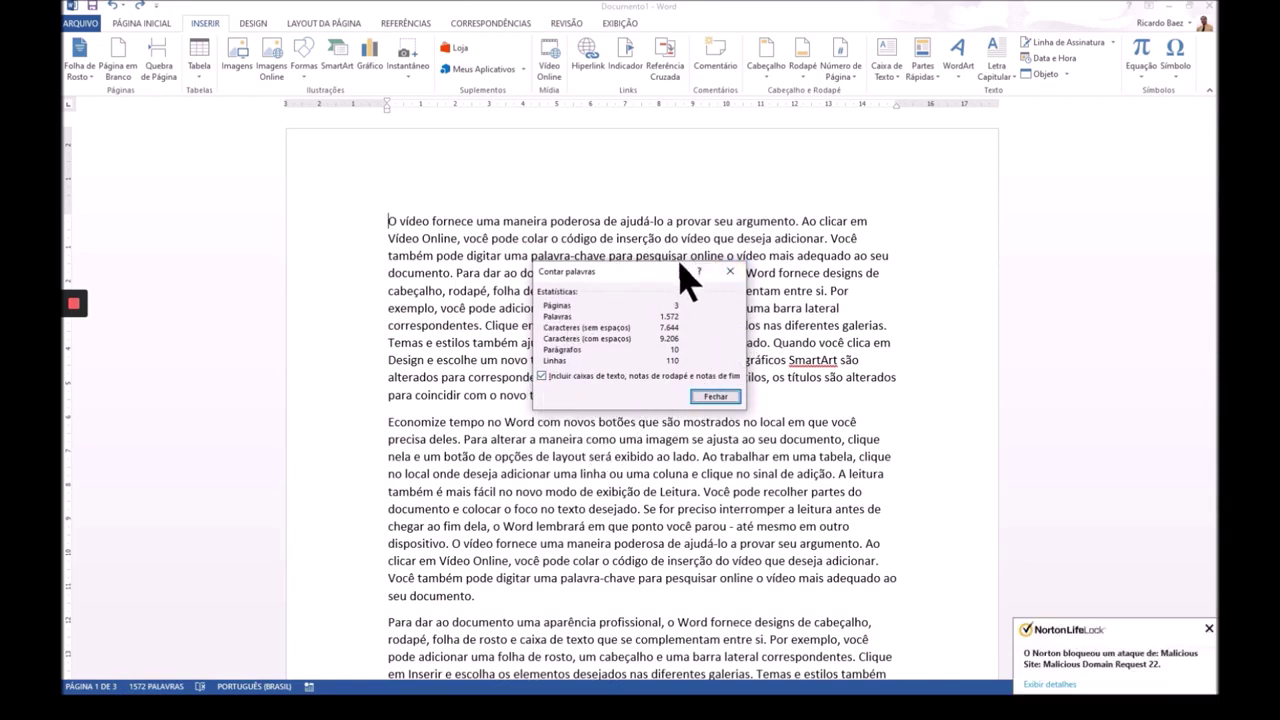
left_click(712, 396)
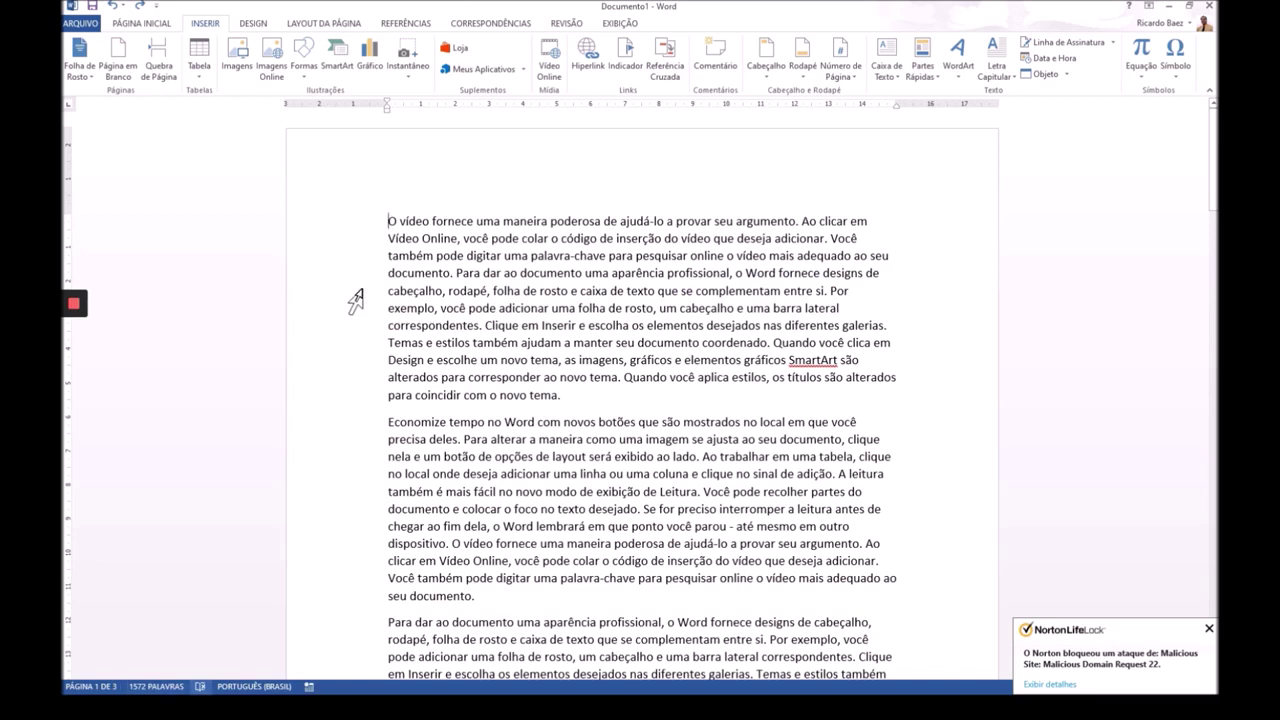
key("F7")
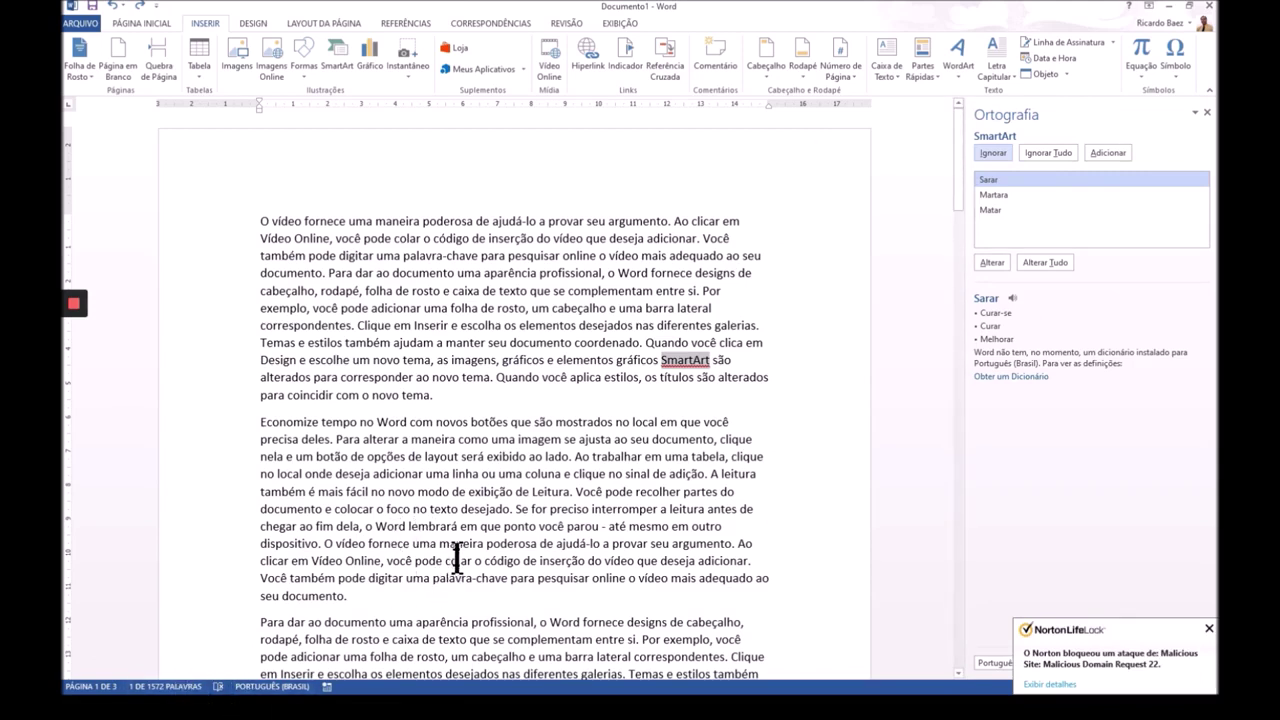
left_click(1208, 113)
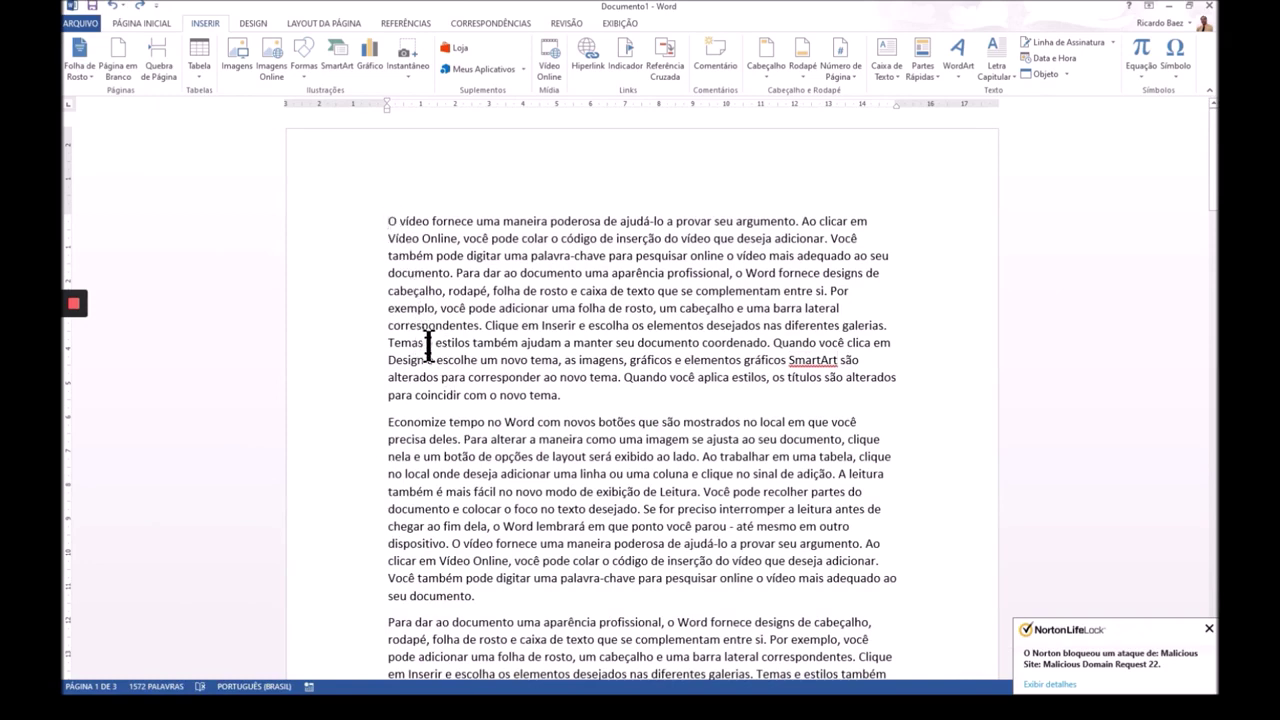
Step: Examine the proofing language and macro recording dialogs, cancelling both, and return to the slide show
left_click(277, 686)
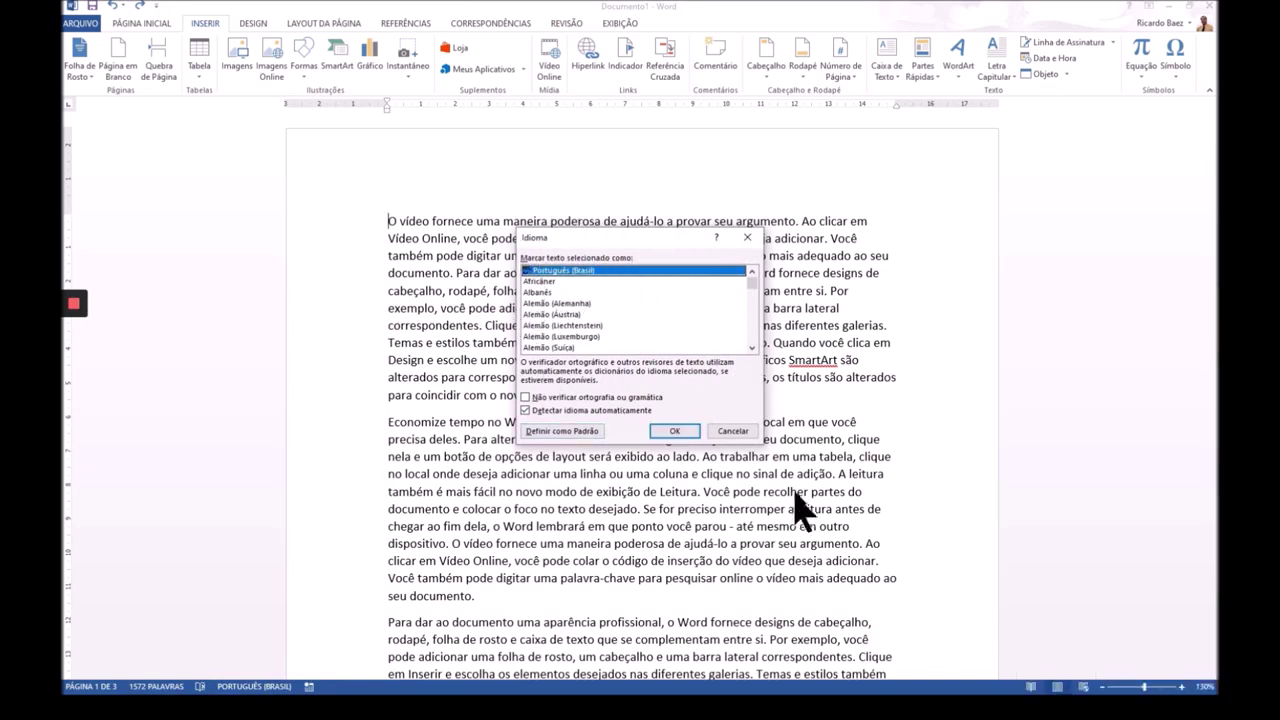
left_click(738, 432)
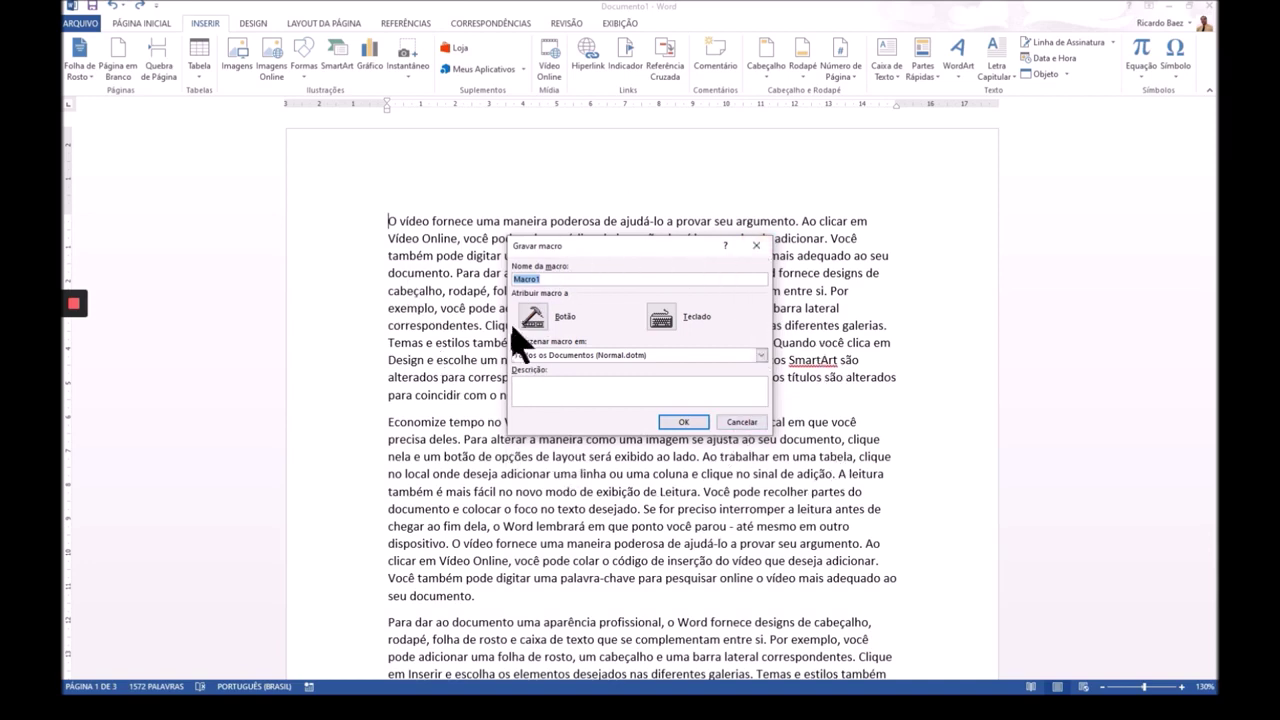
left_click(738, 422)
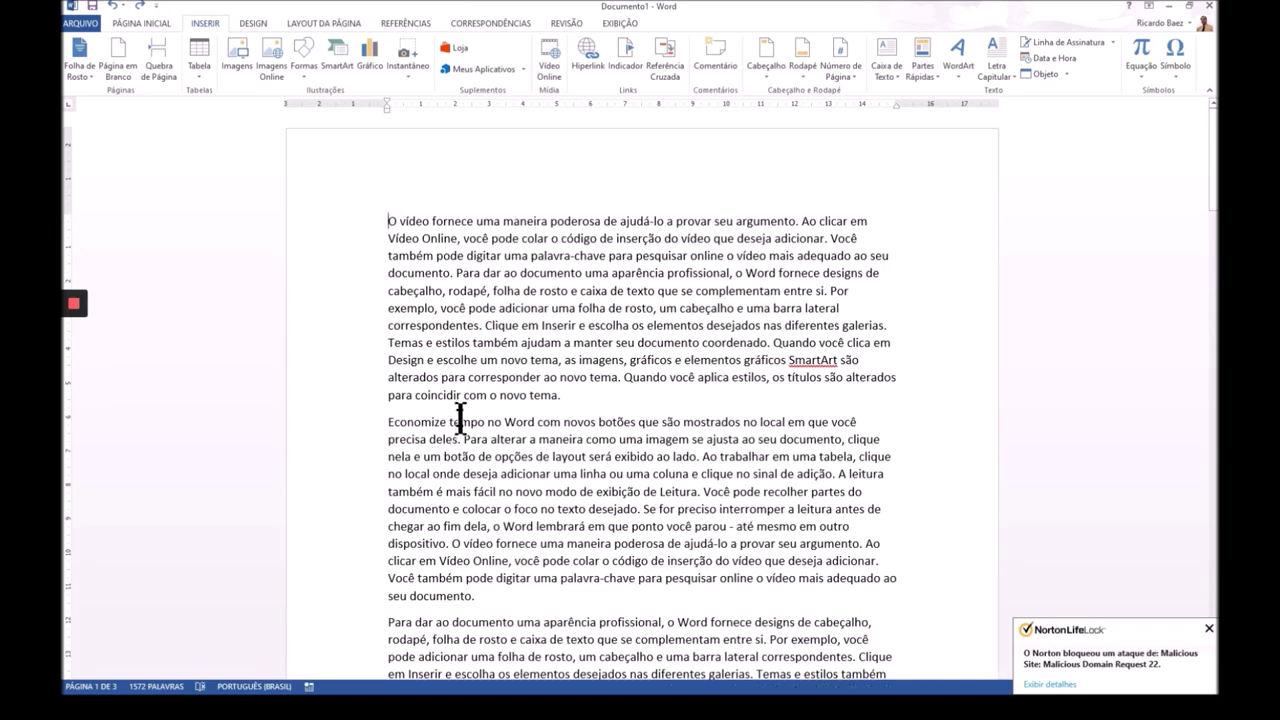
key("alt+Tab")
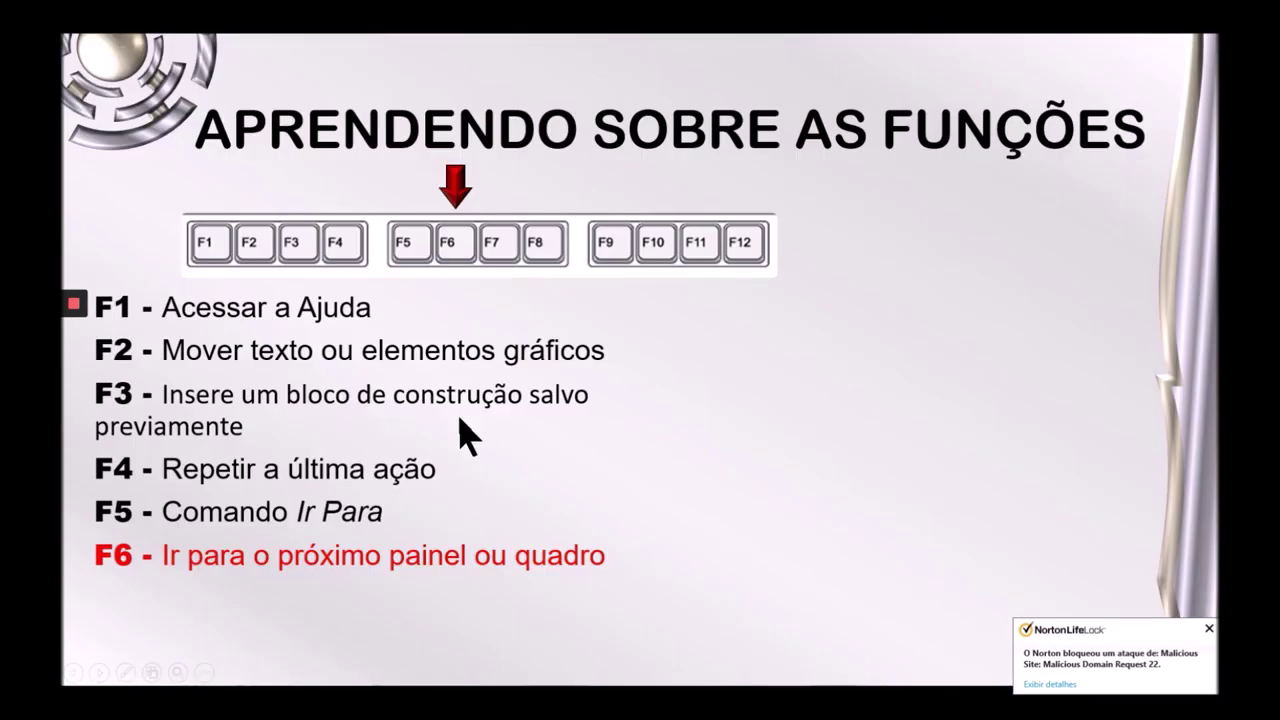